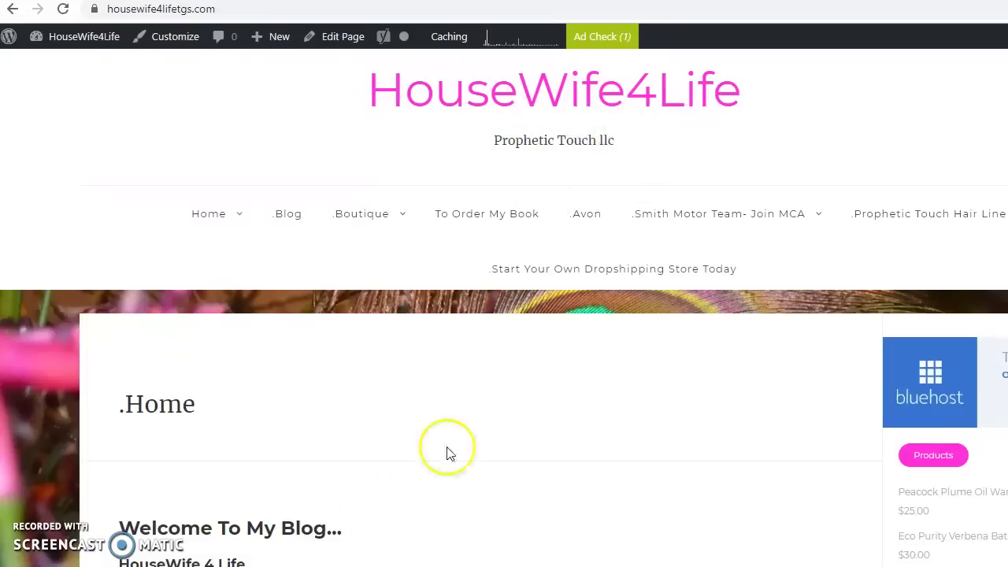
- Open the site's theme Customizer from the admin dashboard and go to its Widgets settings
{"action": "mouse_move", "coordinate": [72, 45]}
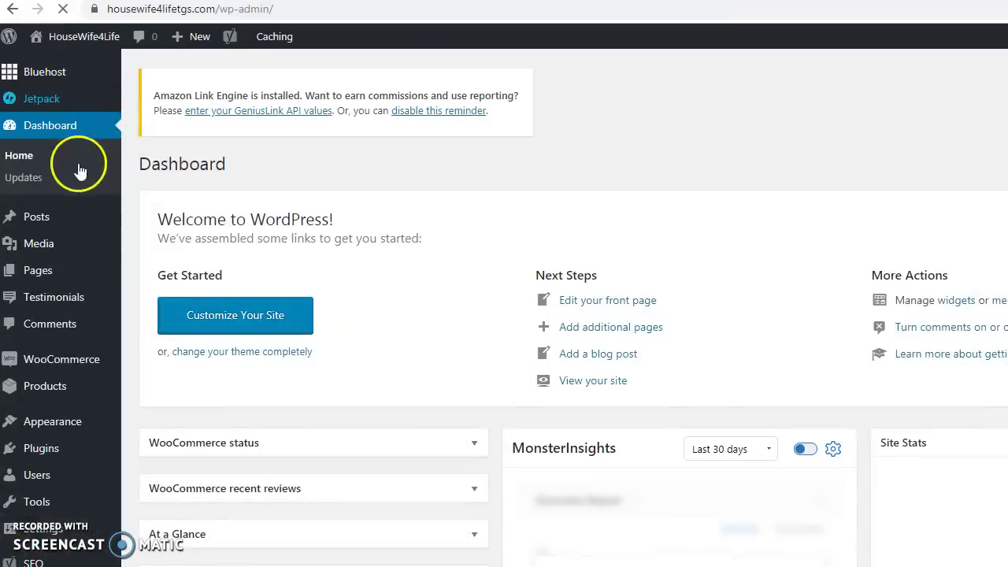
{"action": "scroll", "coordinate": [81, 218], "scroll_direction": "down", "scroll_amount": 1}
{"action": "scroll", "coordinate": [71, 224], "scroll_direction": "down", "scroll_amount": 1}
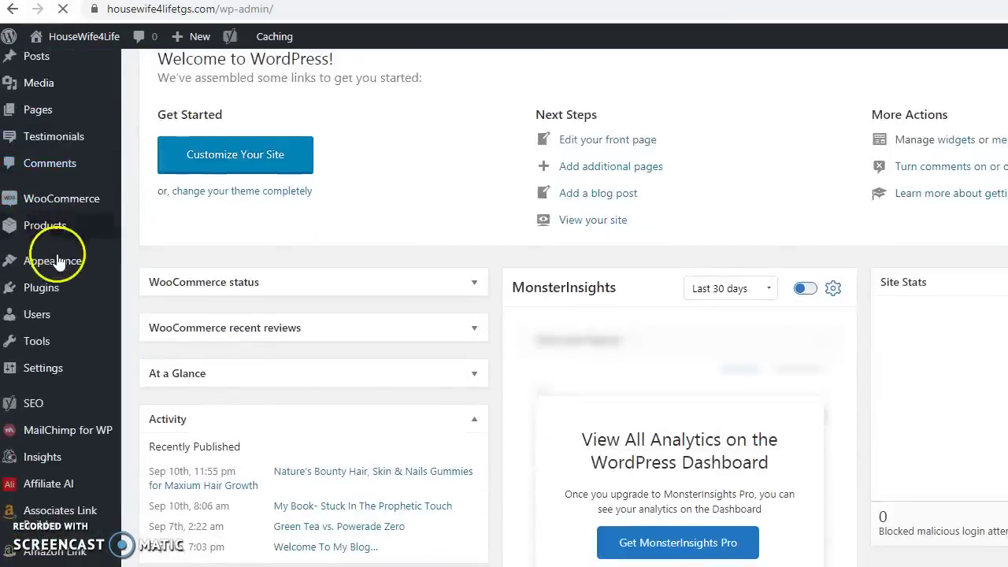
{"action": "scroll", "coordinate": [73, 268], "scroll_direction": "down", "scroll_amount": 3}
{"action": "mouse_move", "coordinate": [74, 196]}
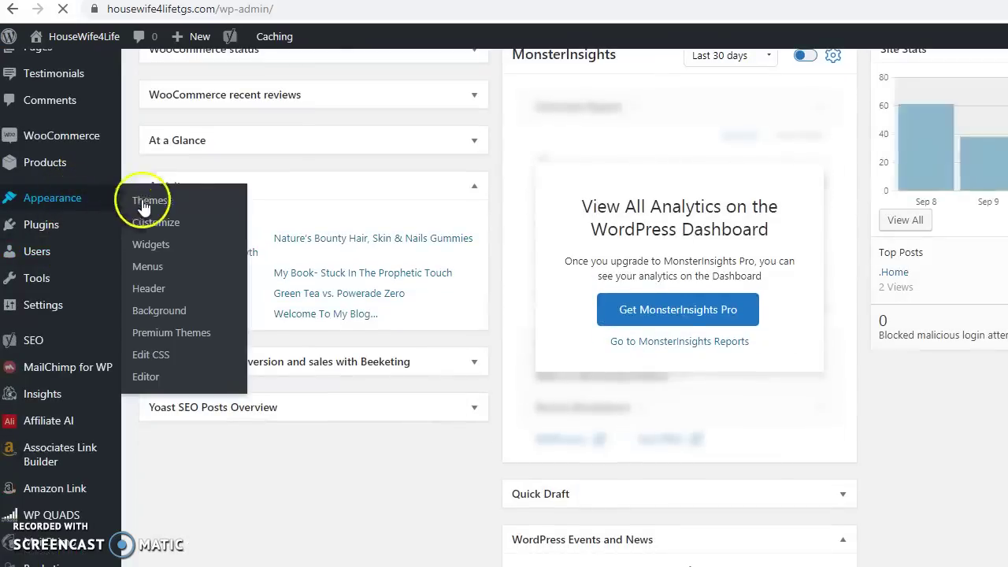
{"action": "left_click", "coordinate": [170, 244]}
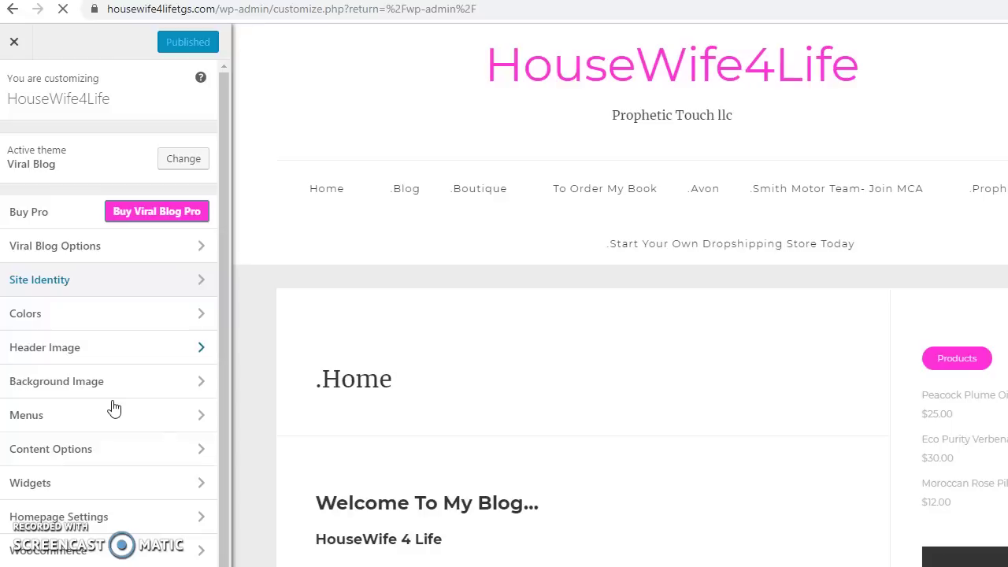
{"action": "left_click", "coordinate": [195, 494]}
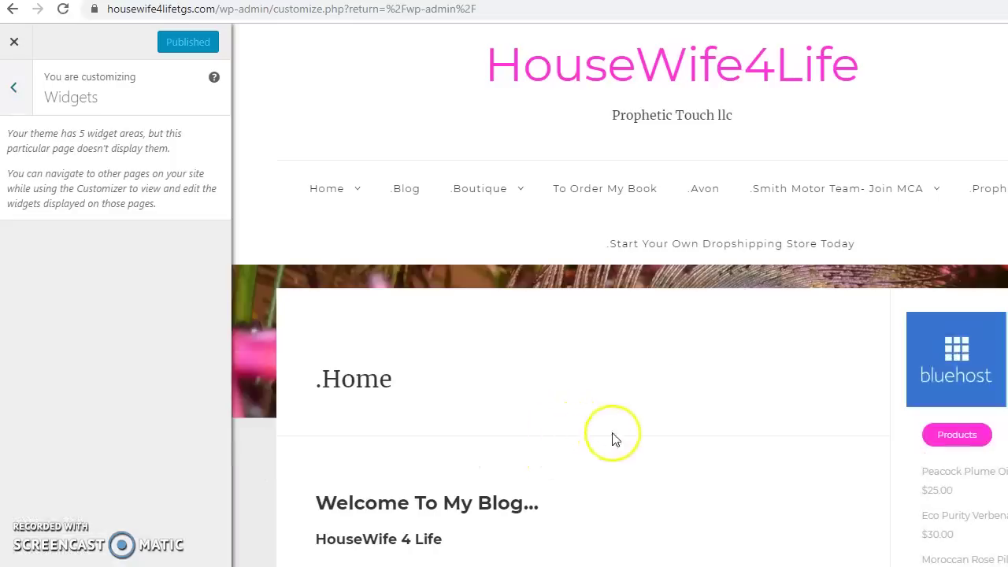
- Examine the My Amazon Wish List products in the sidebar of the home page preview
{"action": "scroll", "coordinate": [839, 253], "scroll_direction": "down", "scroll_amount": 10}
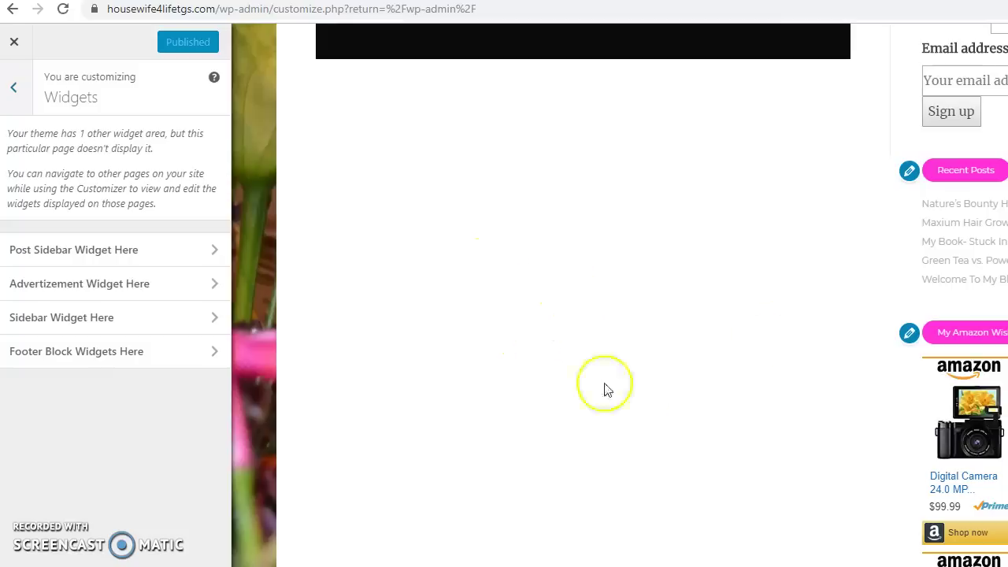
{"action": "left_click", "coordinate": [483, 291]}
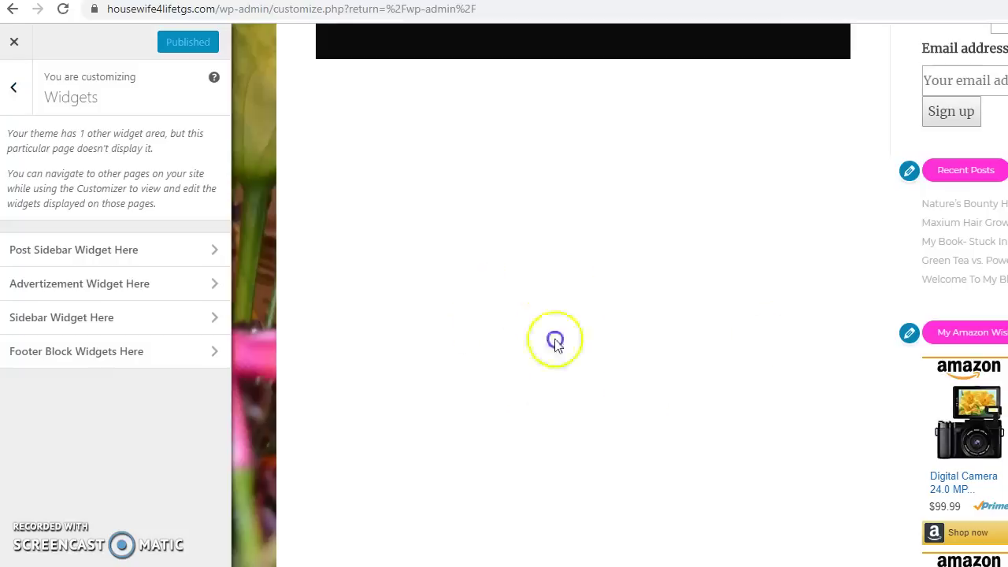
{"action": "scroll", "coordinate": [960, 404], "scroll_direction": "down", "scroll_amount": 3}
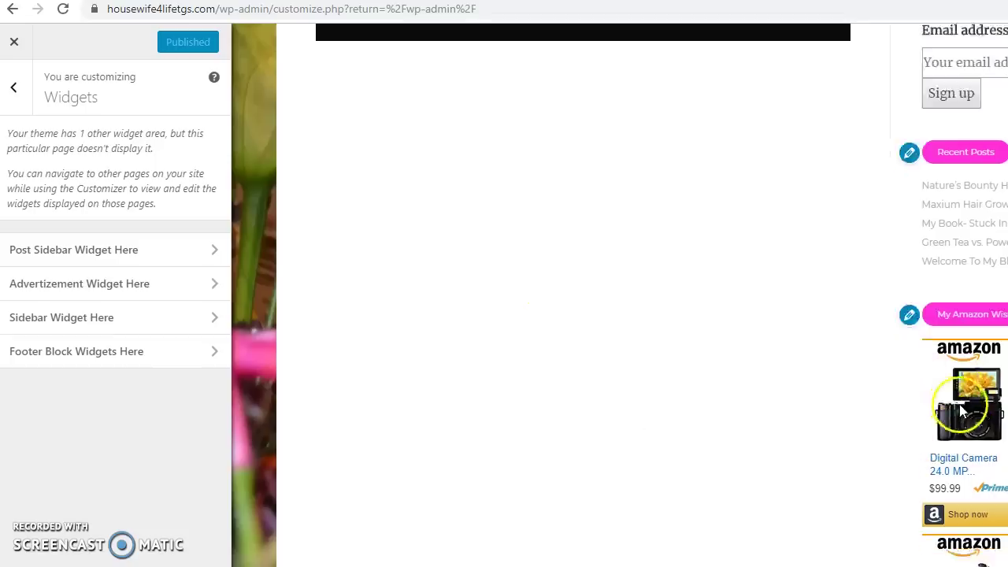
{"action": "scroll", "coordinate": [959, 402], "scroll_direction": "down", "scroll_amount": 1}
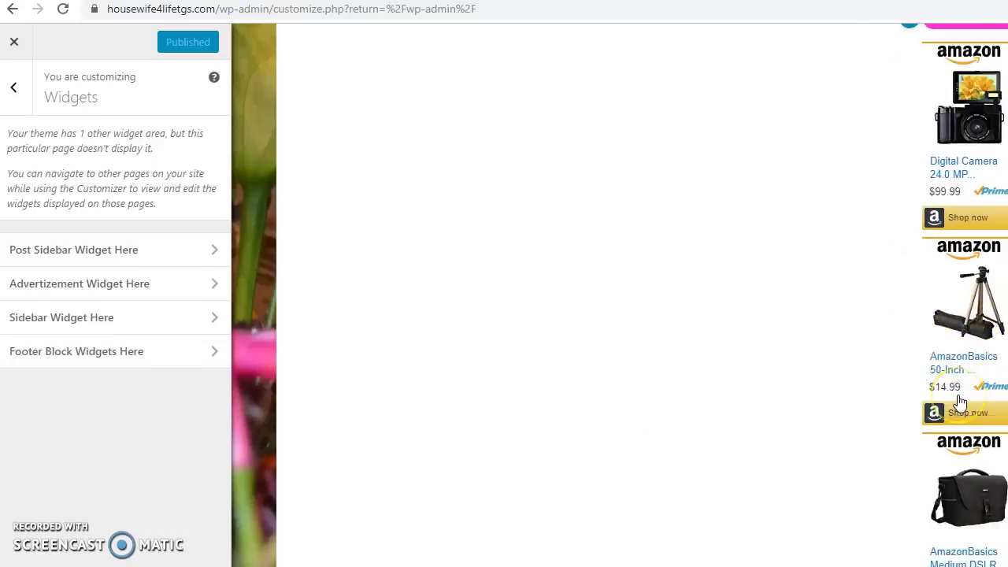
{"action": "scroll", "coordinate": [959, 404], "scroll_direction": "up", "scroll_amount": 2}
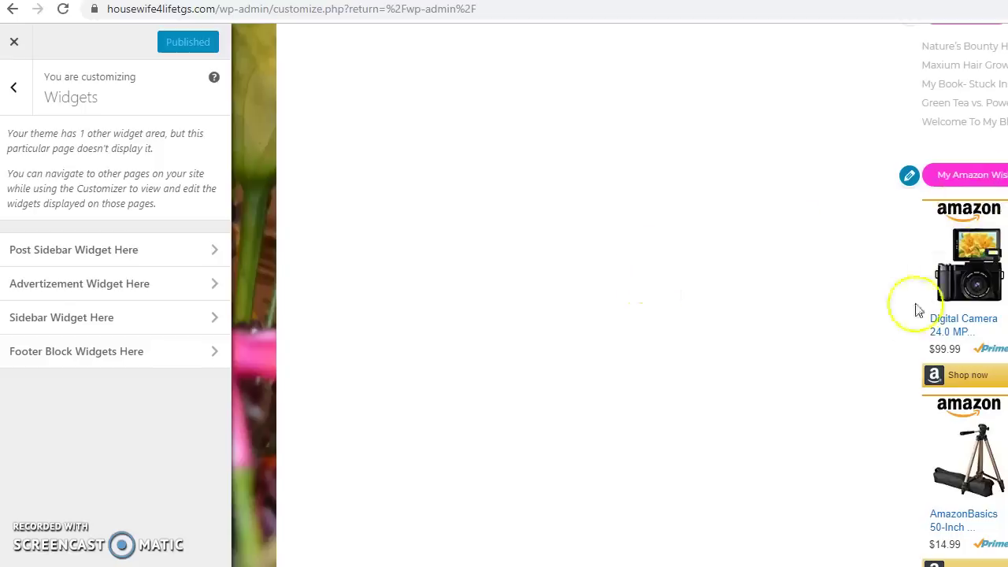
{"action": "scroll", "coordinate": [803, 344], "scroll_direction": "down", "scroll_amount": 1}
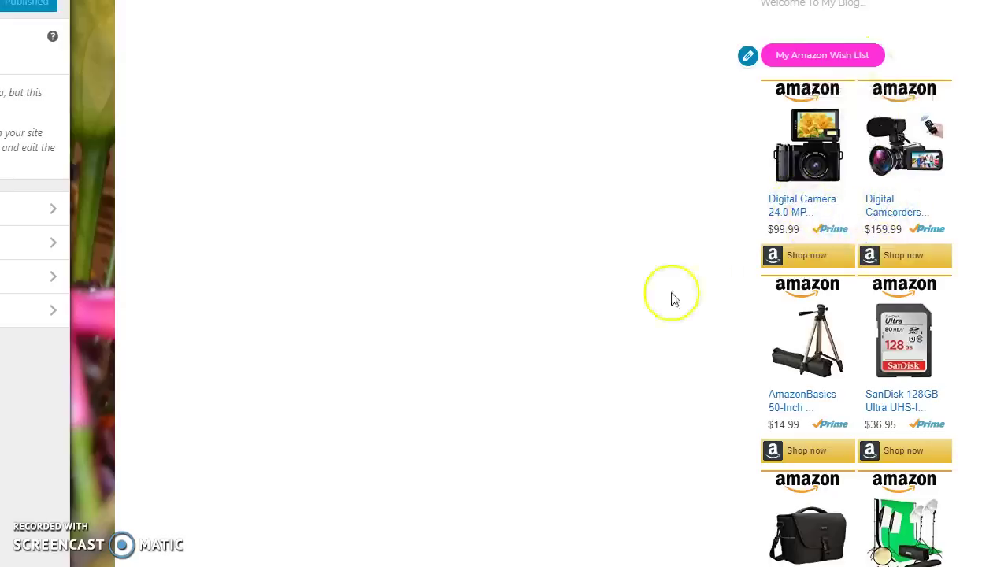
{"action": "scroll", "coordinate": [624, 335], "scroll_direction": "down", "scroll_amount": 1}
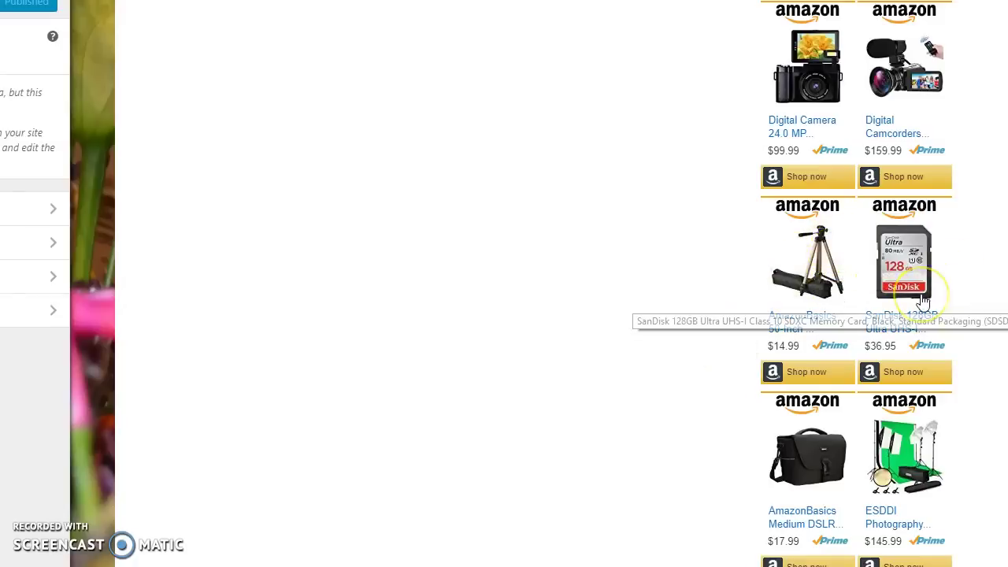
{"action": "scroll", "coordinate": [590, 482], "scroll_direction": "down", "scroll_amount": 2}
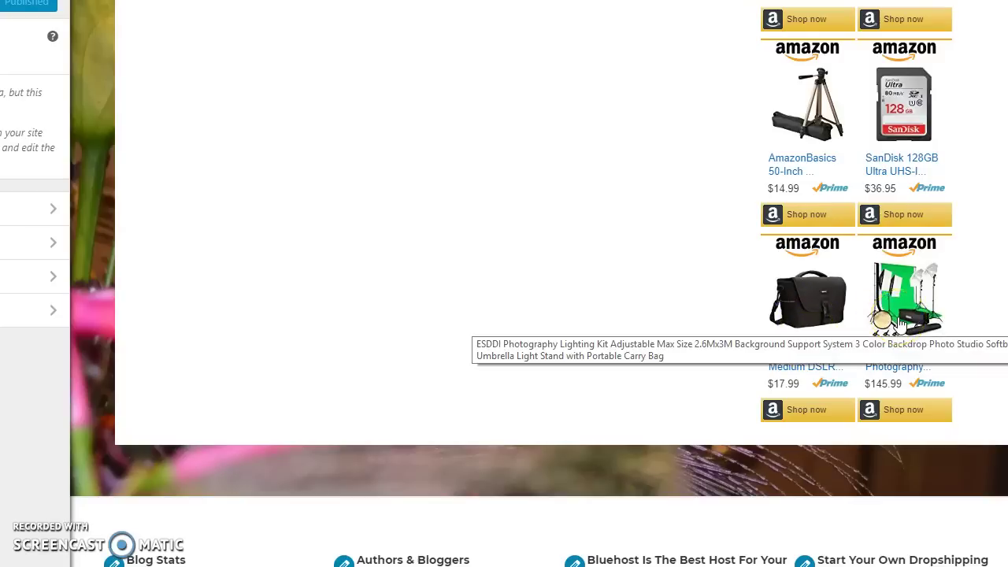
{"action": "left_click", "coordinate": [900, 331]}
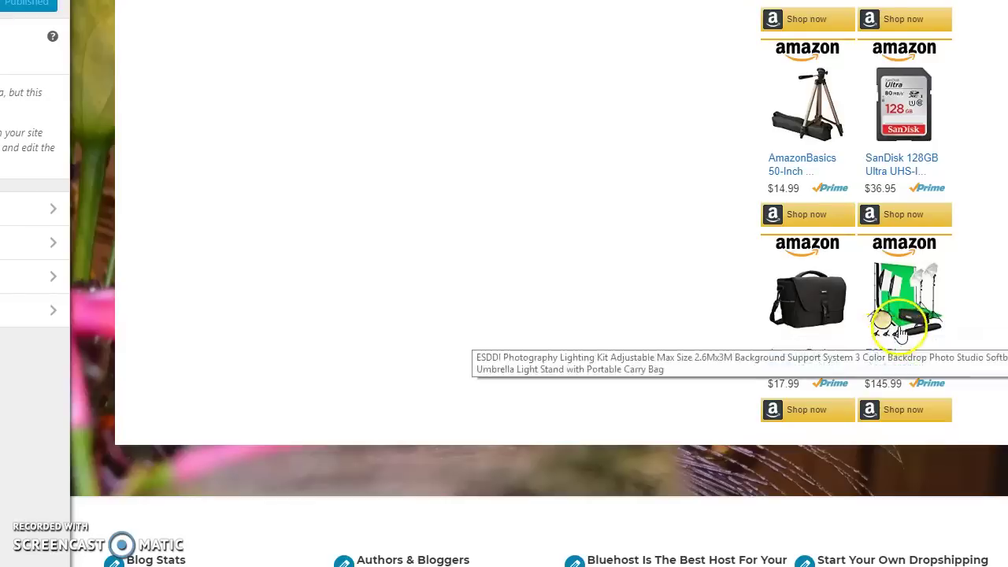
{"action": "scroll", "coordinate": [898, 333], "scroll_direction": "up", "scroll_amount": 3}
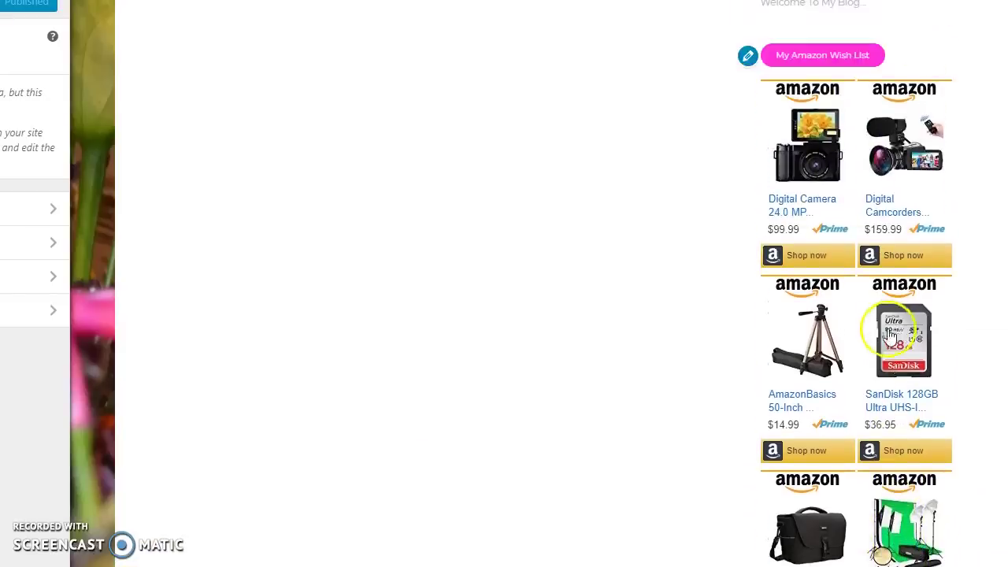
{"action": "scroll", "coordinate": [888, 337], "scroll_direction": "down", "scroll_amount": 1}
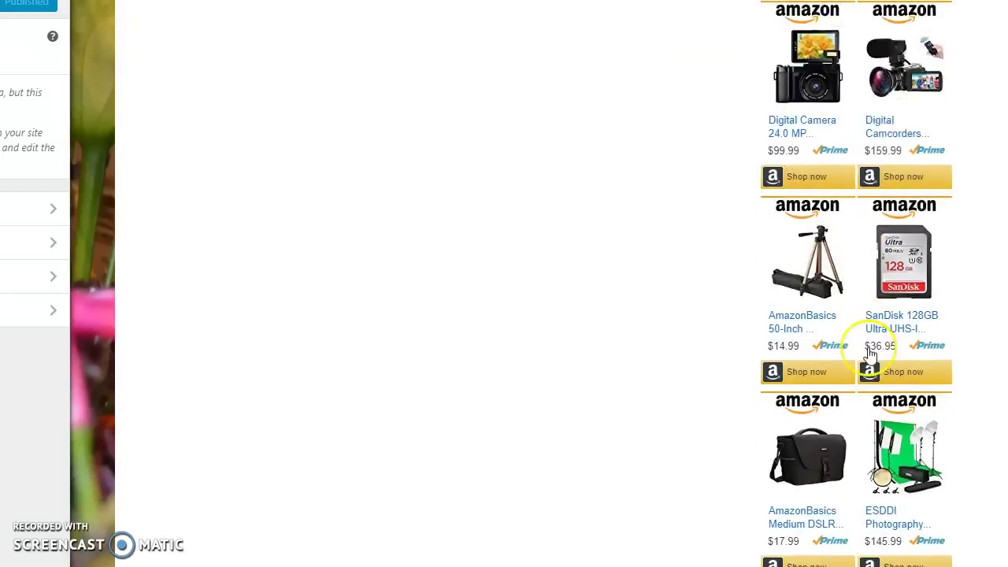
{"action": "scroll", "coordinate": [968, 370], "scroll_direction": "down", "scroll_amount": 1}
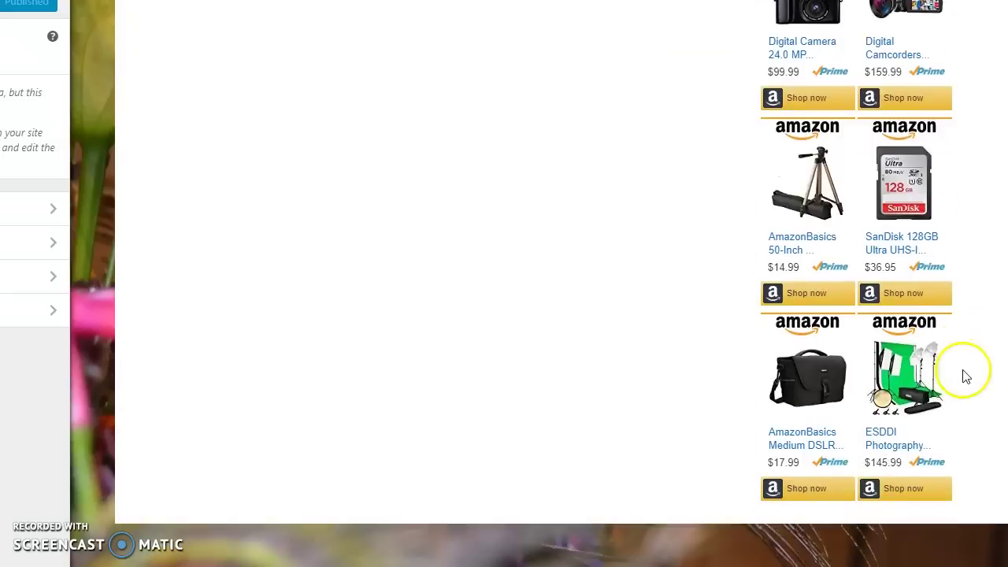
{"action": "scroll", "coordinate": [965, 367], "scroll_direction": "up", "scroll_amount": 1}
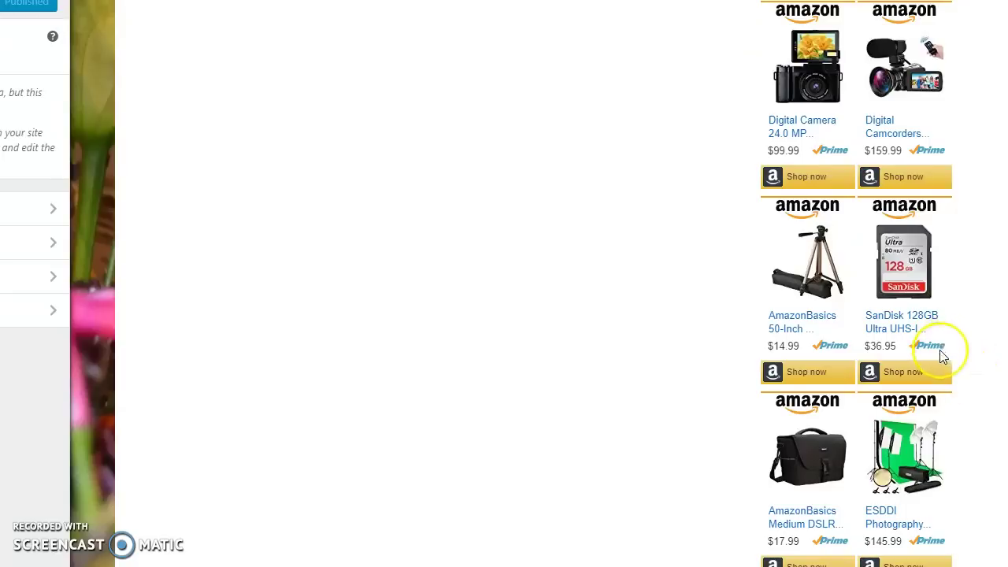
{"action": "scroll", "coordinate": [943, 356], "scroll_direction": "down", "scroll_amount": 1}
{"action": "scroll", "coordinate": [943, 357], "scroll_direction": "up", "scroll_amount": 1}
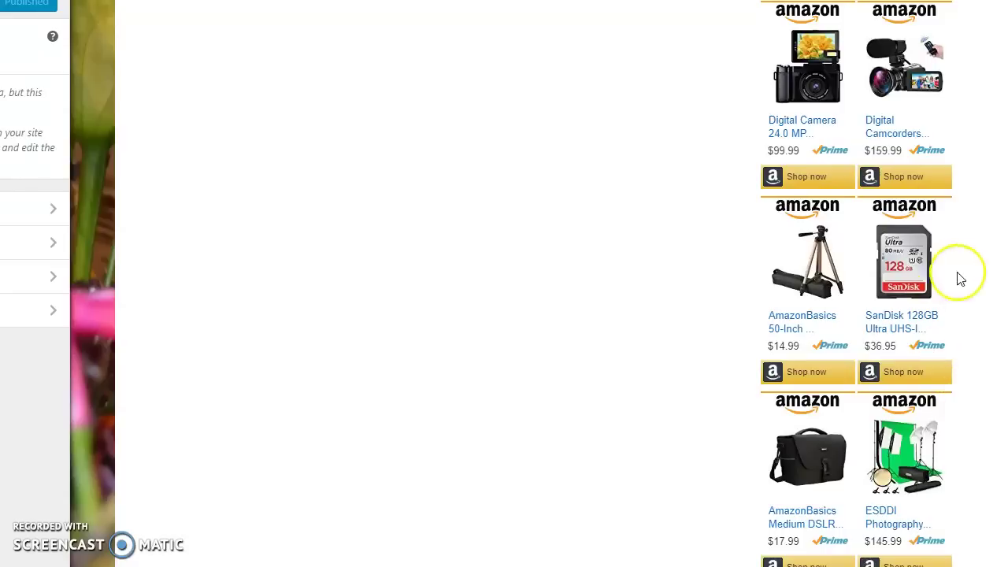
{"action": "scroll", "coordinate": [943, 307], "scroll_direction": "up", "scroll_amount": 1}
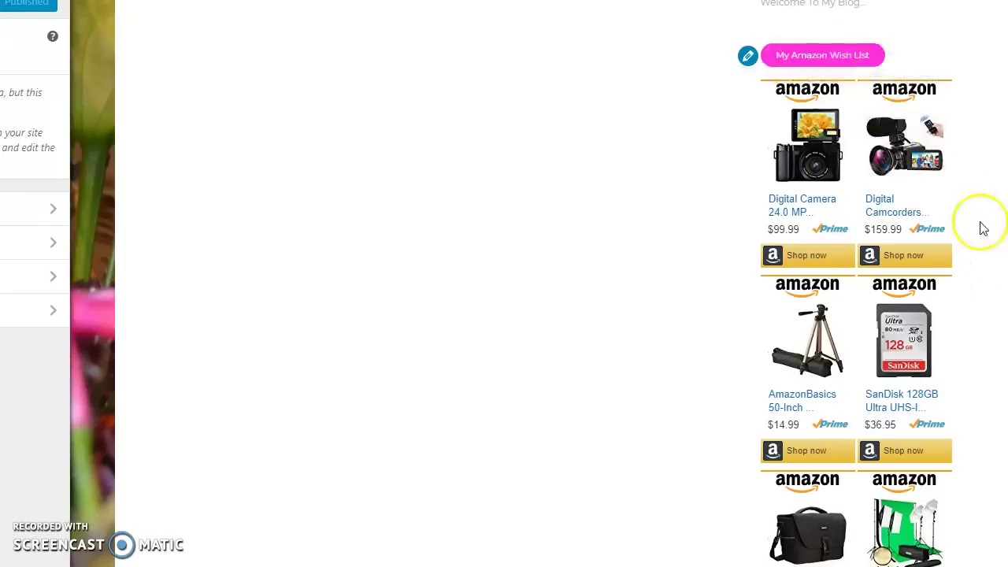
{"action": "scroll", "coordinate": [977, 228], "scroll_direction": "down", "scroll_amount": 1}
{"action": "scroll", "coordinate": [963, 228], "scroll_direction": "down", "scroll_amount": 1}
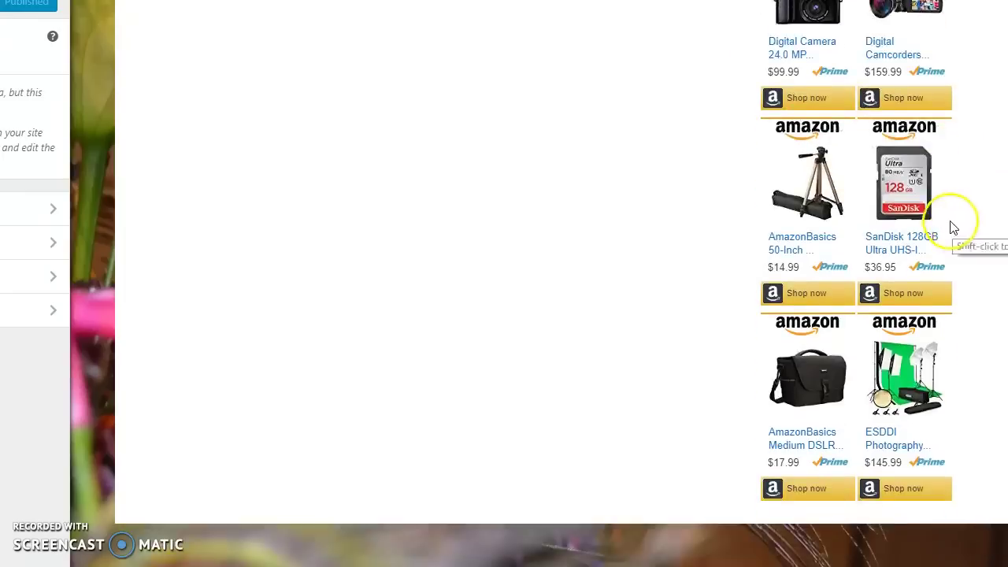
{"action": "scroll", "coordinate": [954, 228], "scroll_direction": "up", "scroll_amount": 1}
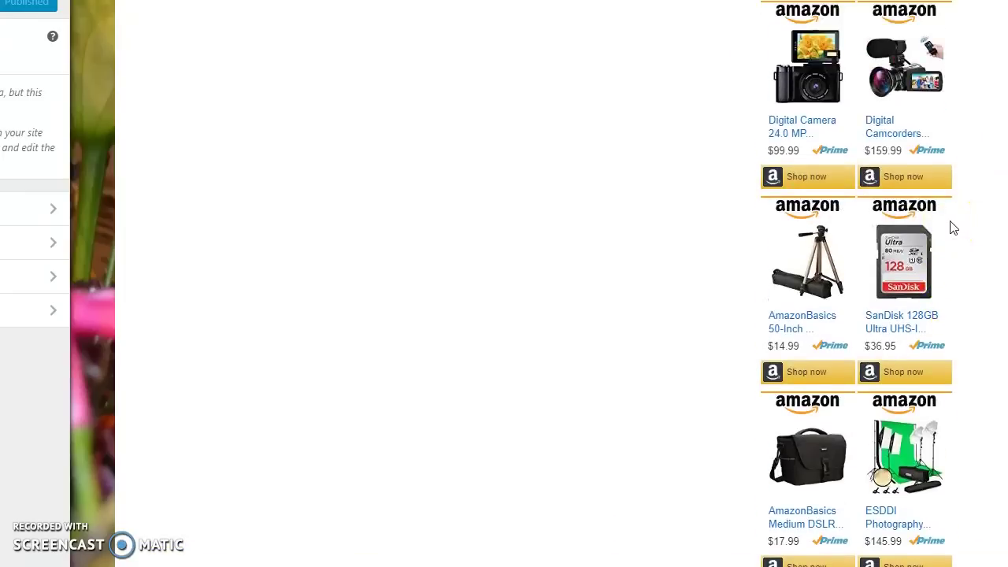
{"action": "scroll", "coordinate": [954, 227], "scroll_direction": "up", "scroll_amount": 1}
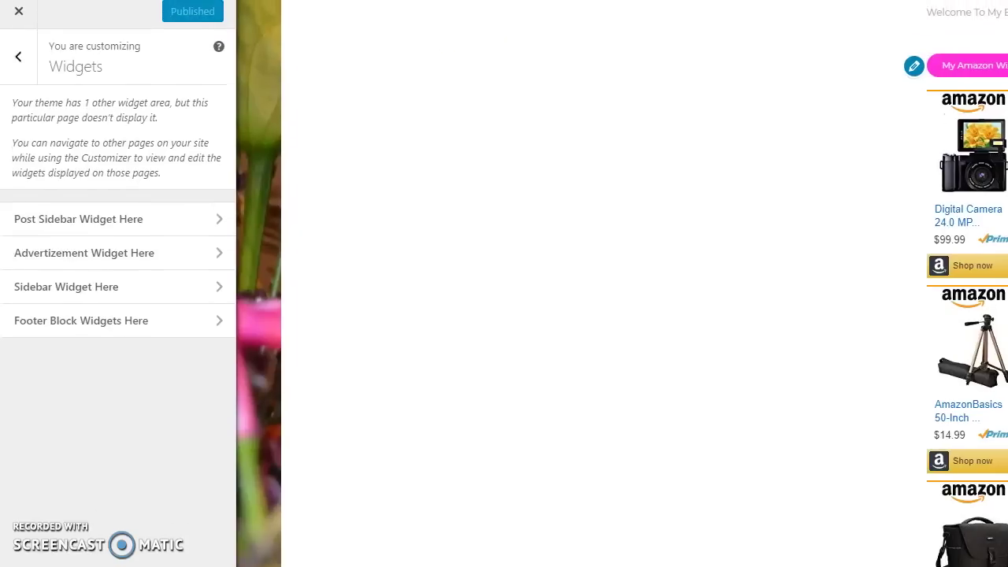
{"action": "scroll", "coordinate": [497, 119], "scroll_direction": "down", "scroll_amount": 1}
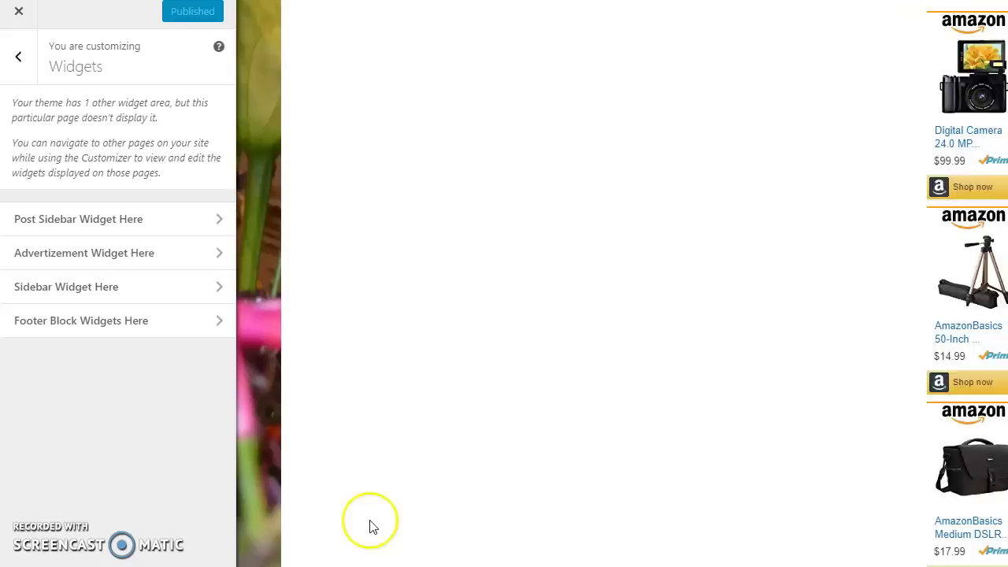
- Open the Sidebar Widget Here area to show its list of widgets
{"action": "scroll", "coordinate": [366, 504], "scroll_direction": "up", "scroll_amount": 2}
{"action": "scroll", "coordinate": [315, 426], "scroll_direction": "up", "scroll_amount": 1}
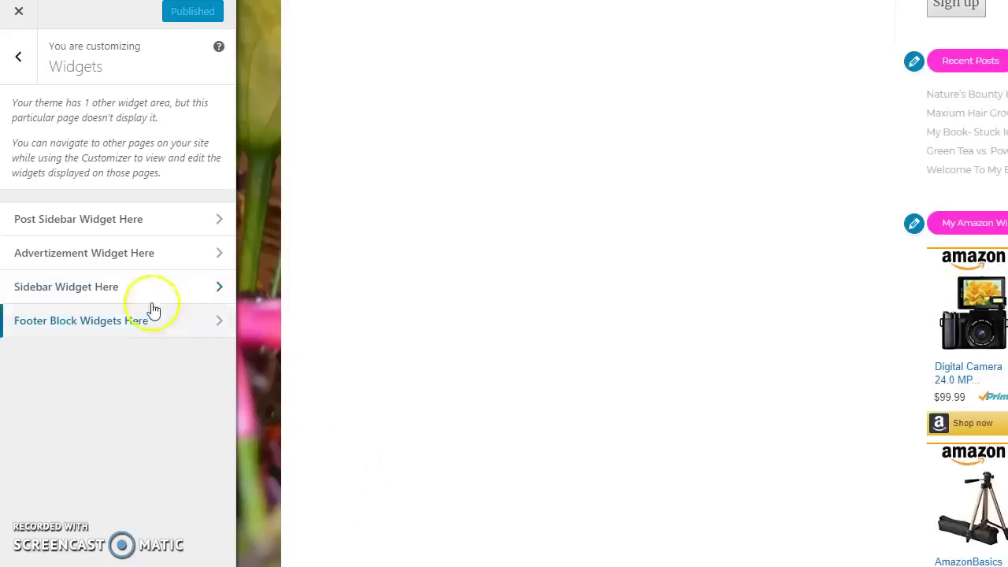
{"action": "left_click", "coordinate": [213, 288]}
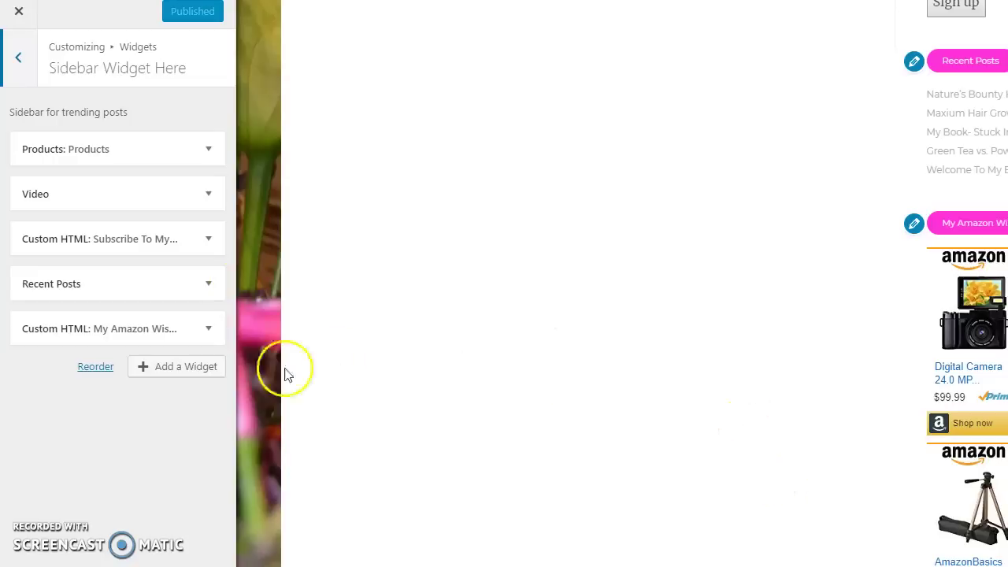
{"action": "left_click", "coordinate": [19, 62]}
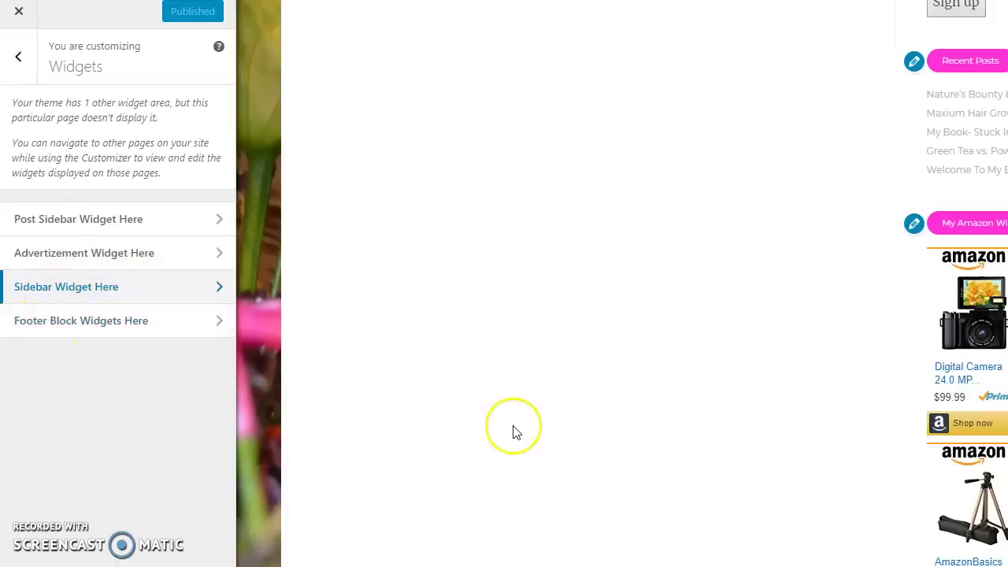
{"action": "left_click", "coordinate": [218, 293]}
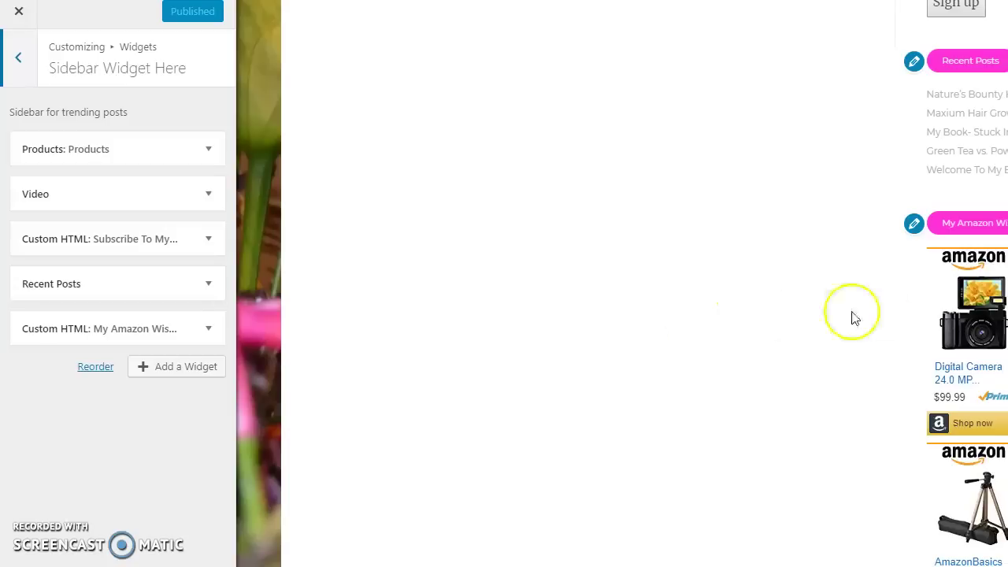
- Review the sidebar widgets in the home page preview, including the Bluehost banner, Products, video and Subscribe To My Blog form
{"action": "scroll", "coordinate": [924, 299], "scroll_direction": "up", "scroll_amount": 2}
{"action": "scroll", "coordinate": [936, 312], "scroll_direction": "up", "scroll_amount": 4}
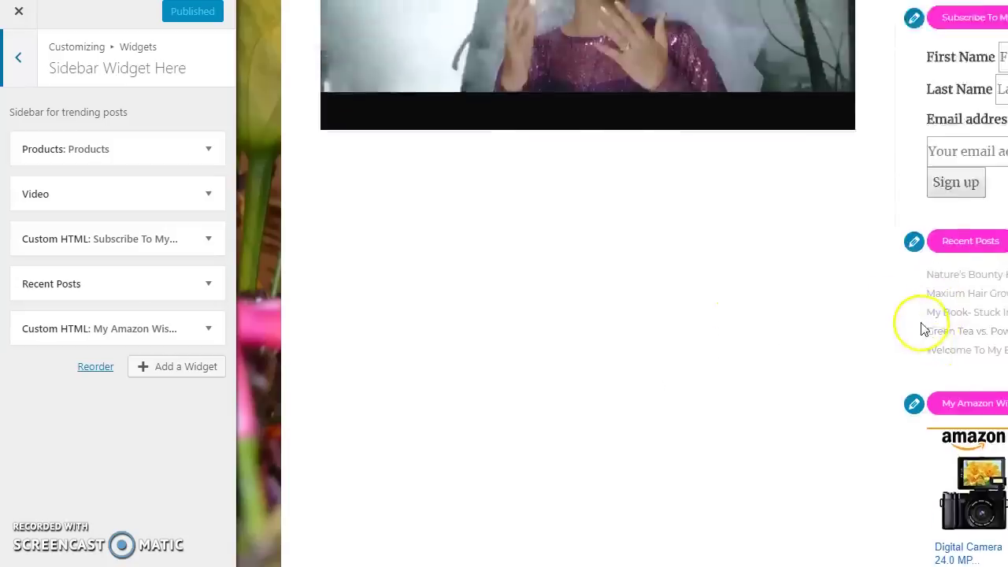
{"action": "scroll", "coordinate": [900, 319], "scroll_direction": "up", "scroll_amount": 3}
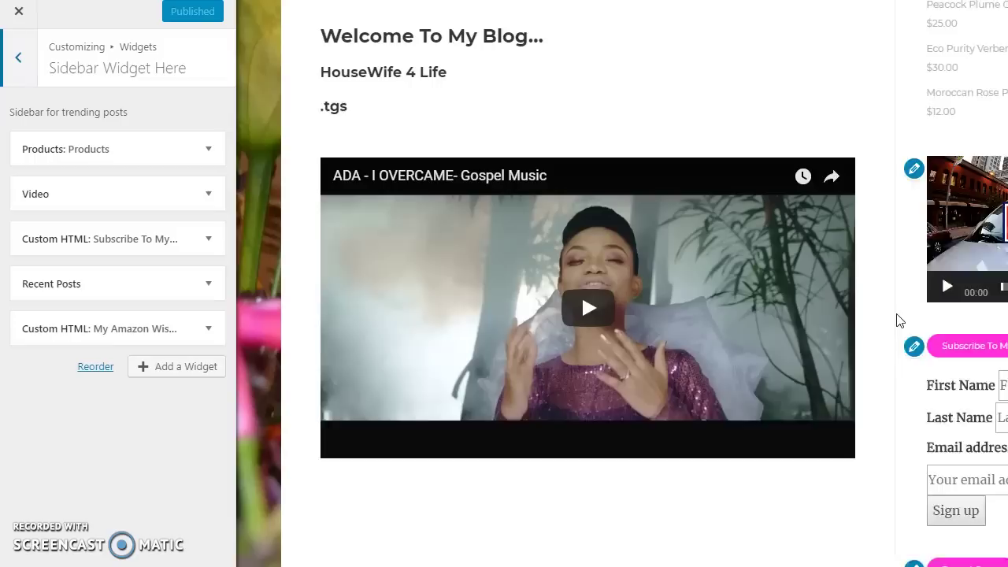
{"action": "scroll", "coordinate": [839, 321], "scroll_direction": "up", "scroll_amount": 1}
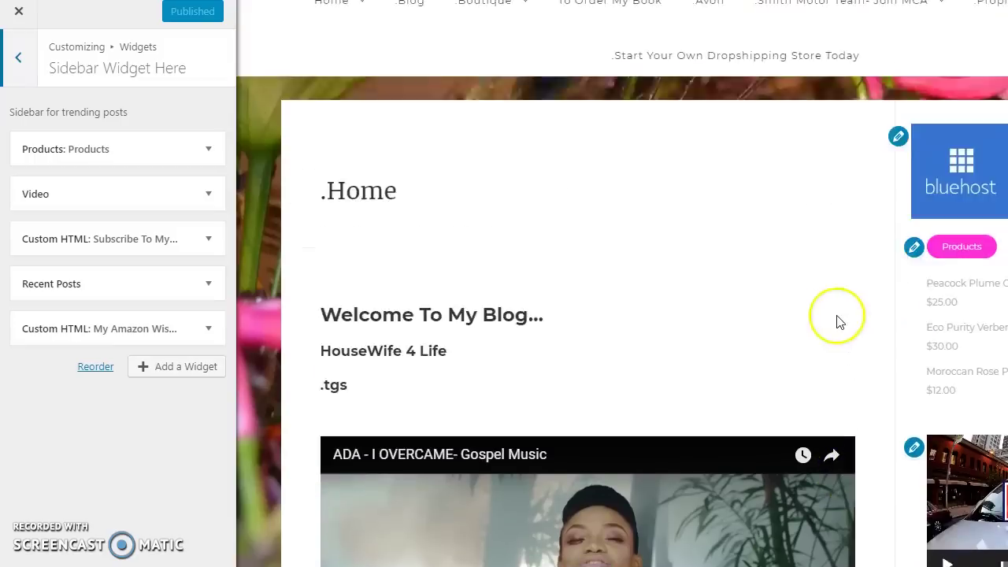
{"action": "scroll", "coordinate": [806, 321], "scroll_direction": "down", "scroll_amount": 1}
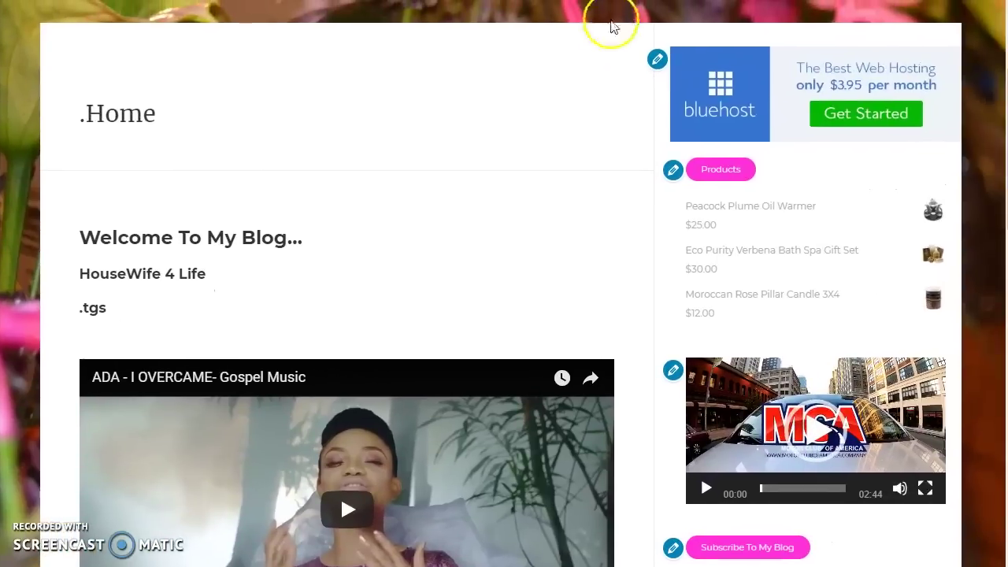
{"action": "scroll", "coordinate": [473, 153], "scroll_direction": "down", "scroll_amount": 1}
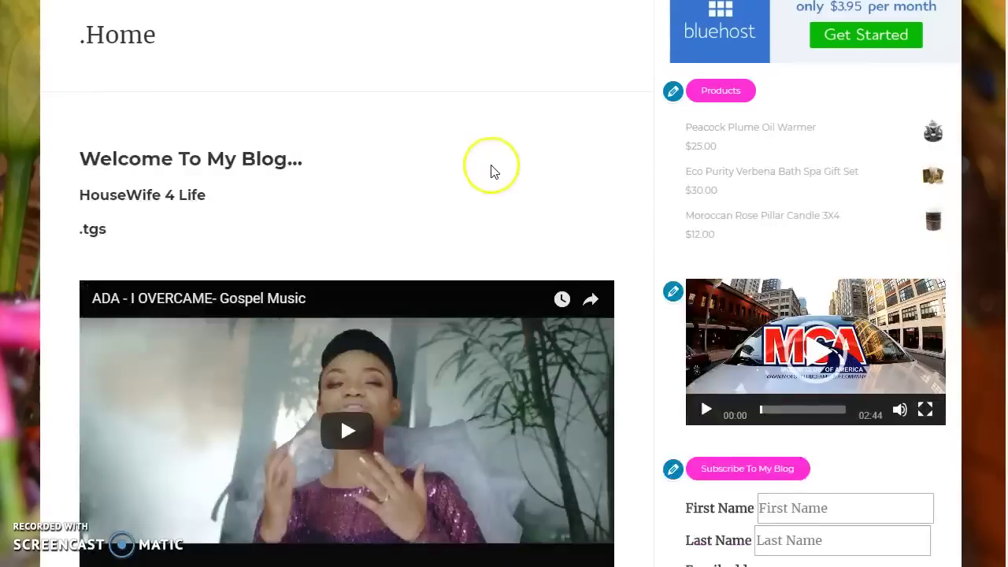
{"action": "scroll", "coordinate": [504, 164], "scroll_direction": "down", "scroll_amount": 1}
{"action": "scroll", "coordinate": [516, 158], "scroll_direction": "up", "scroll_amount": 1}
{"action": "scroll", "coordinate": [513, 155], "scroll_direction": "up", "scroll_amount": 1}
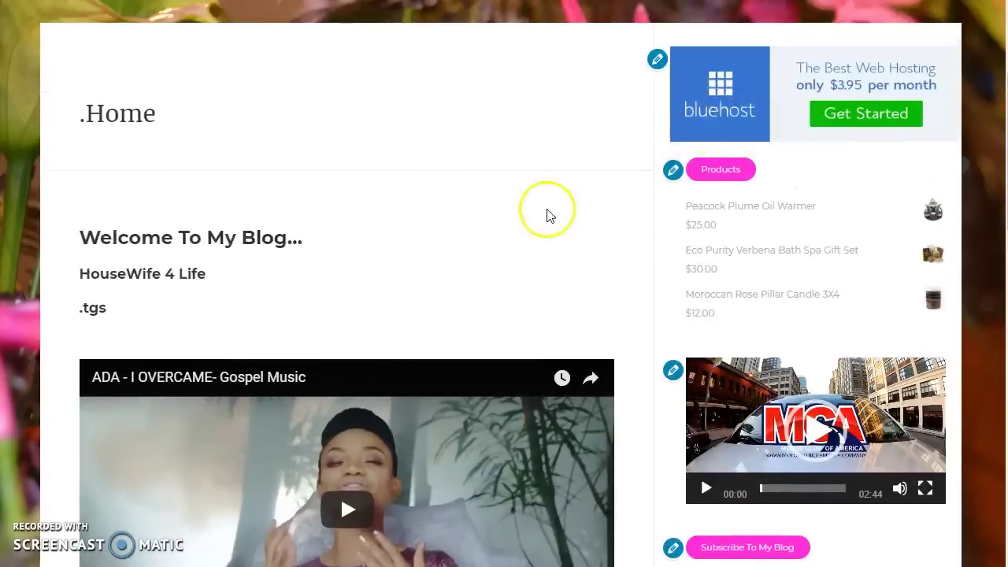
{"action": "scroll", "coordinate": [550, 216], "scroll_direction": "down", "scroll_amount": 2}
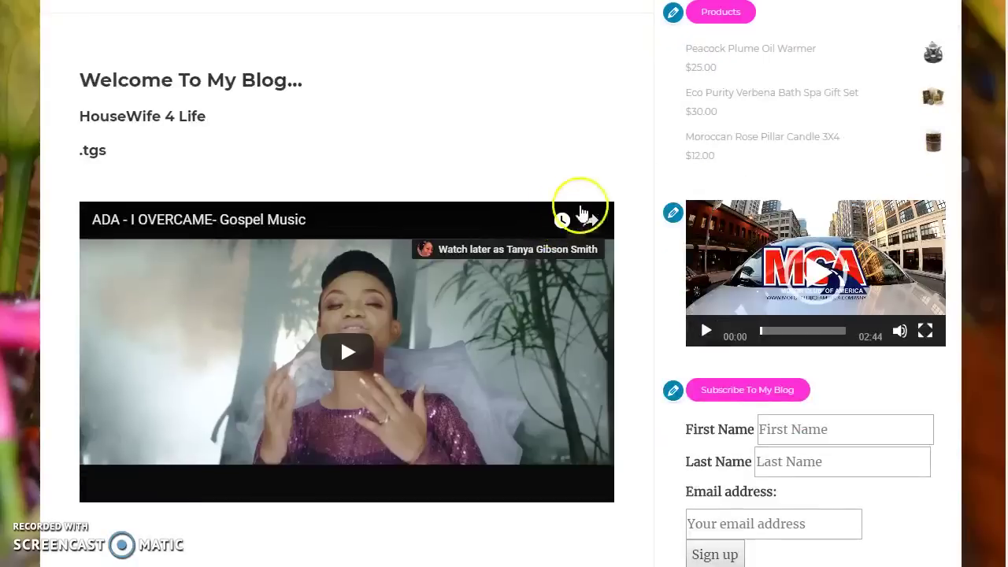
- Review the sidebar's Subscribe To My Blog form, Recent Posts and My Amazon Wish List, plus the footer widgets, in the home page preview
{"action": "scroll", "coordinate": [536, 267], "scroll_direction": "down", "scroll_amount": 1}
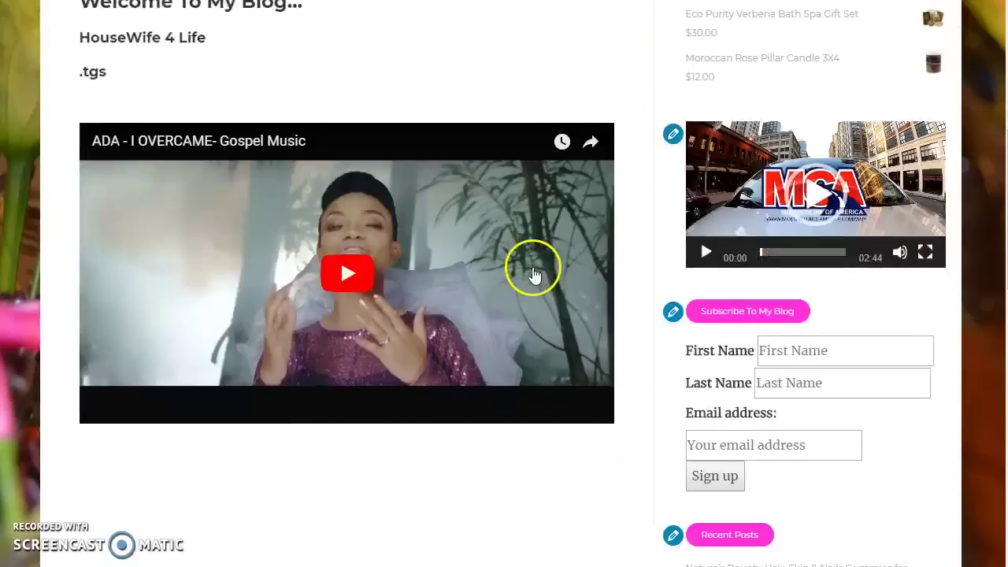
{"action": "scroll", "coordinate": [534, 274], "scroll_direction": "down", "scroll_amount": 1}
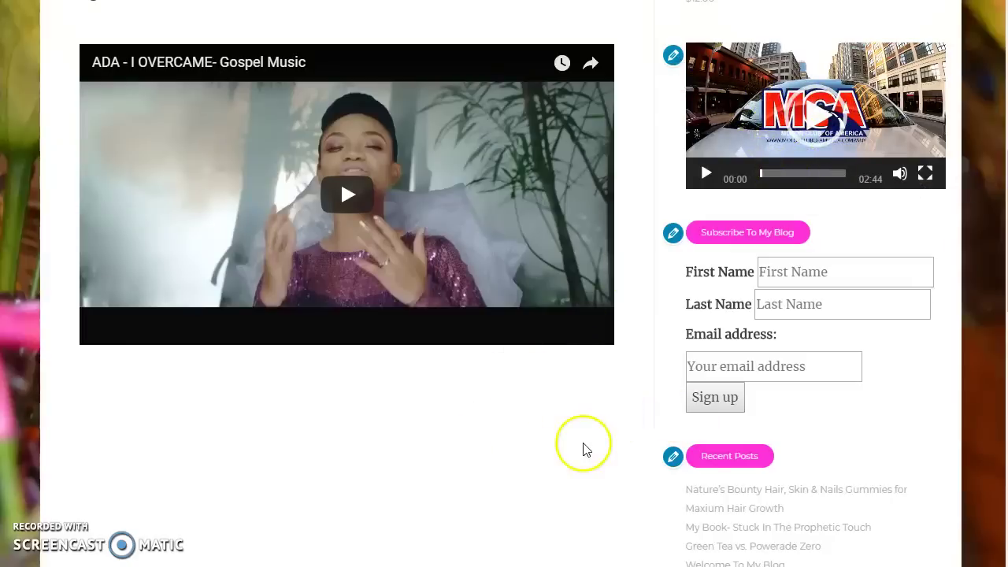
{"action": "scroll", "coordinate": [582, 446], "scroll_direction": "down", "scroll_amount": 1}
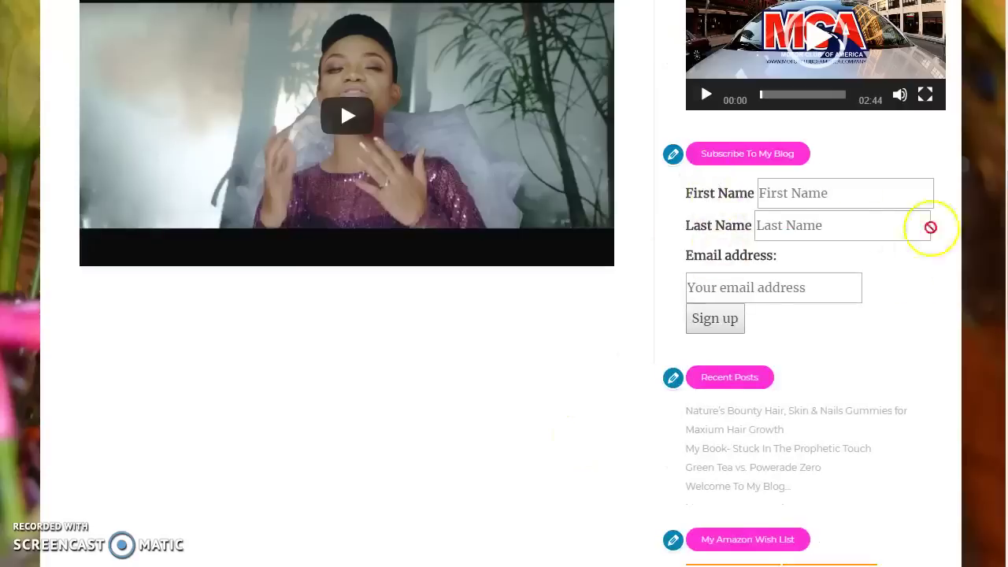
{"action": "scroll", "coordinate": [457, 398], "scroll_direction": "down", "scroll_amount": 2}
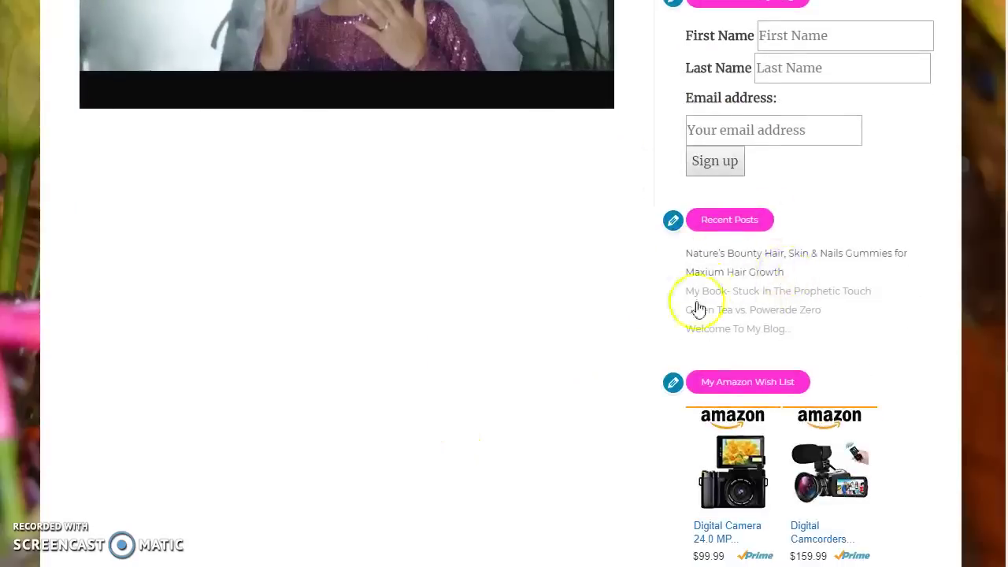
{"action": "scroll", "coordinate": [646, 370], "scroll_direction": "down", "scroll_amount": 2}
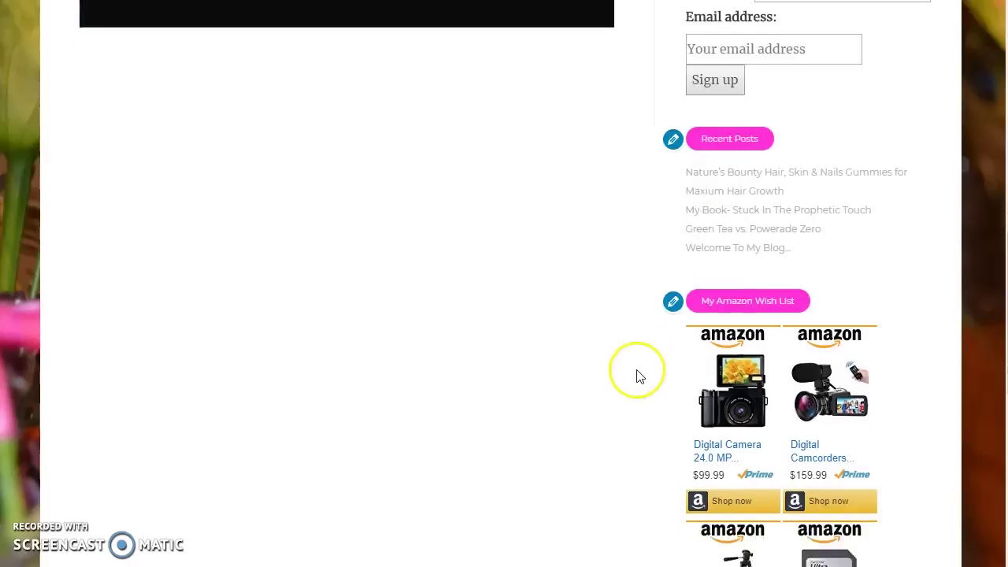
{"action": "scroll", "coordinate": [621, 398], "scroll_direction": "down", "scroll_amount": 1}
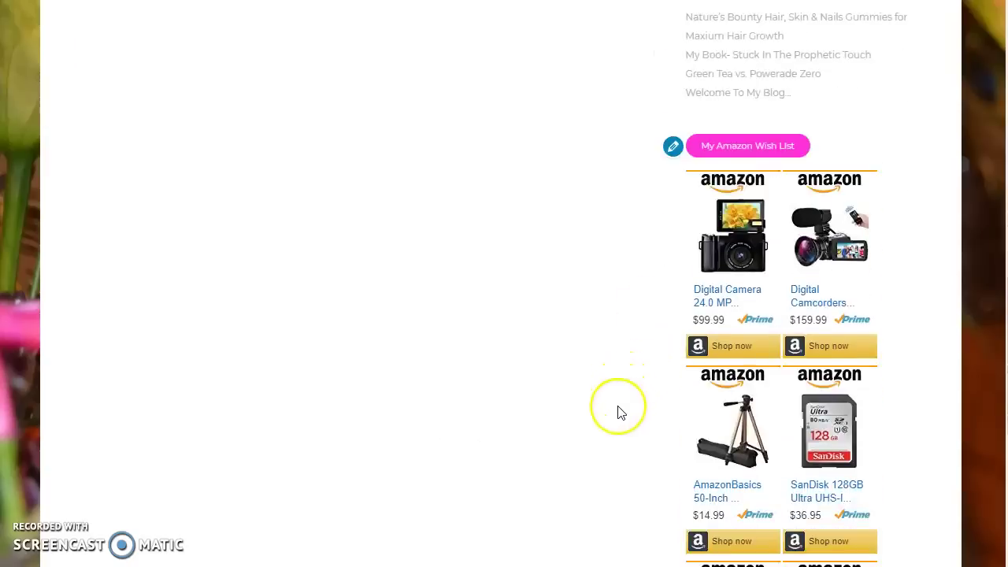
{"action": "scroll", "coordinate": [617, 417], "scroll_direction": "down", "scroll_amount": 4}
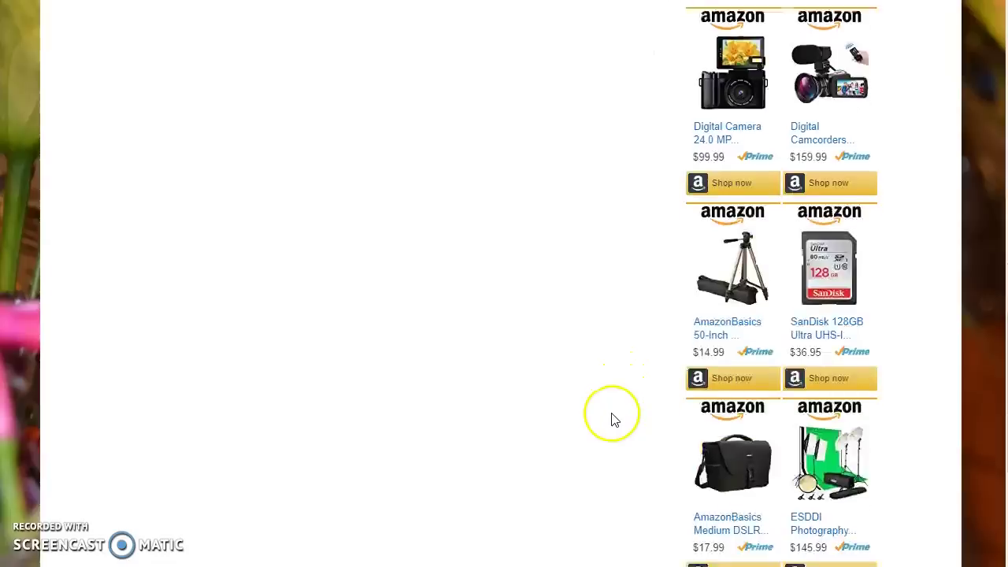
{"action": "scroll", "coordinate": [677, 402], "scroll_direction": "down", "scroll_amount": 1}
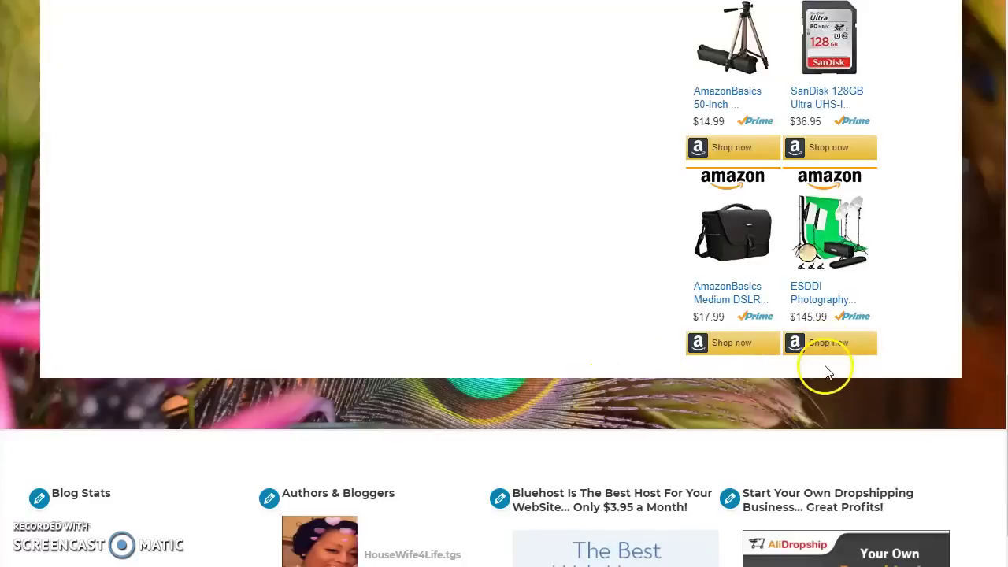
{"action": "scroll", "coordinate": [883, 375], "scroll_direction": "down", "scroll_amount": 2}
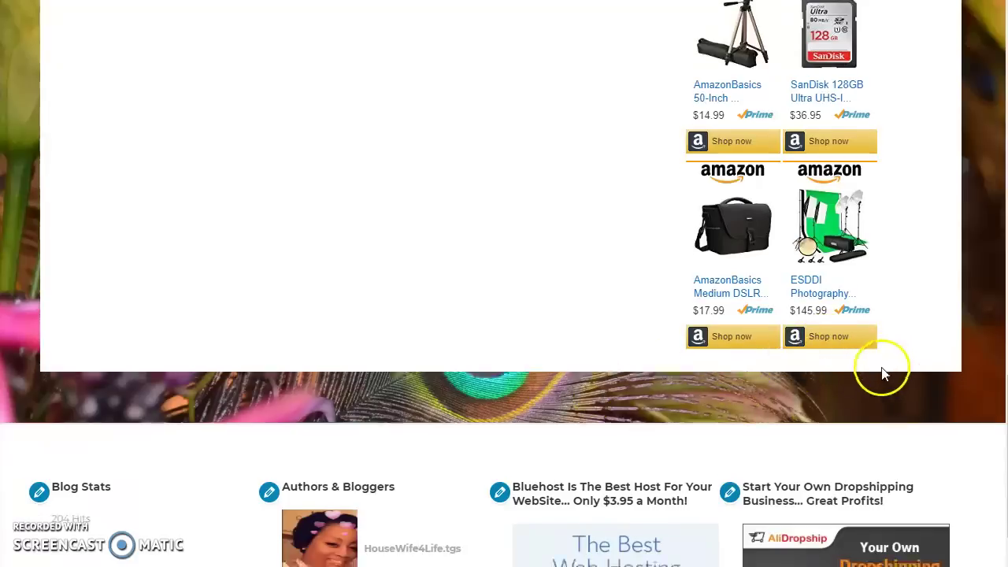
{"action": "scroll", "coordinate": [872, 375], "scroll_direction": "down", "scroll_amount": 1}
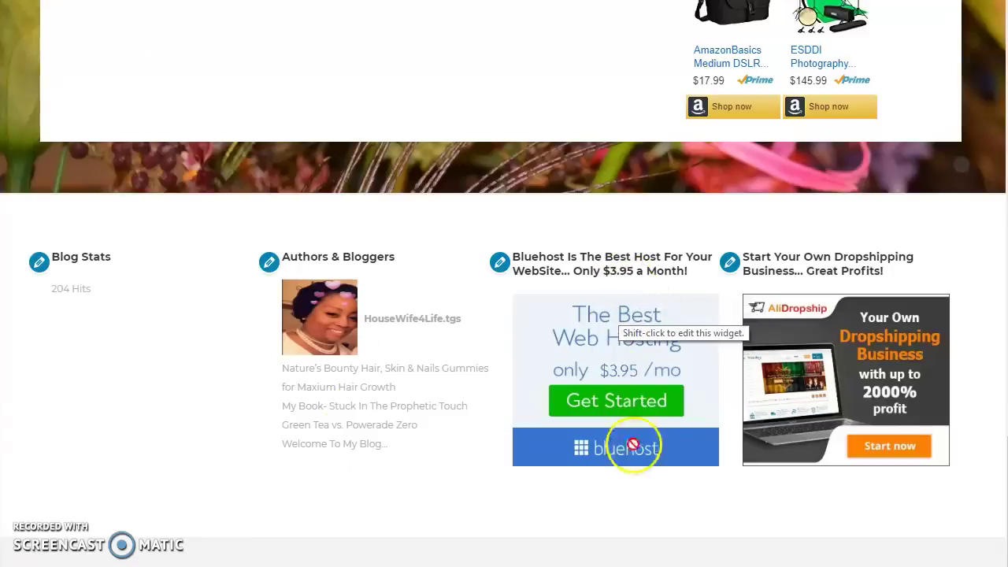
{"action": "scroll", "coordinate": [837, 237], "scroll_direction": "up", "scroll_amount": 2}
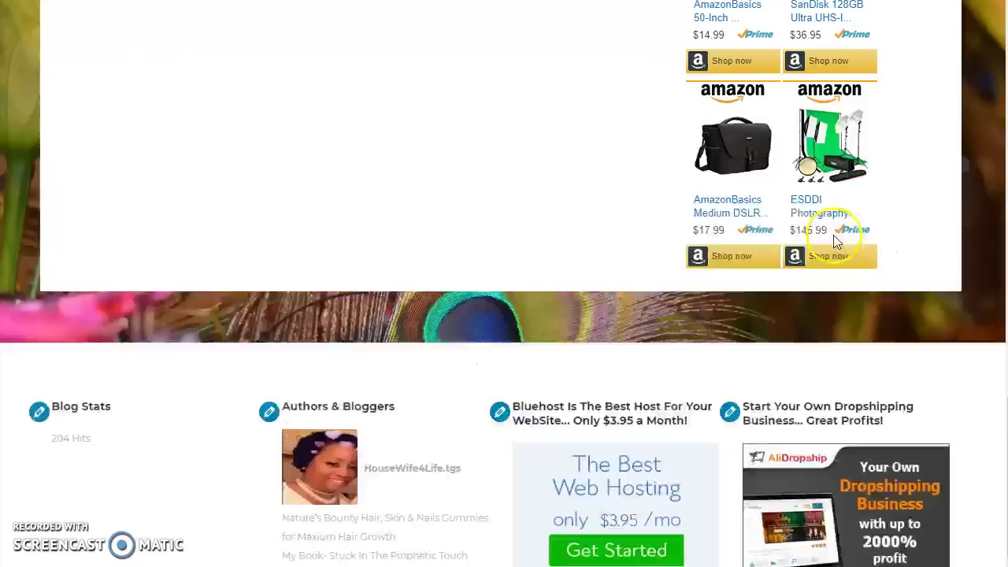
{"action": "scroll", "coordinate": [826, 250], "scroll_direction": "up", "scroll_amount": 2}
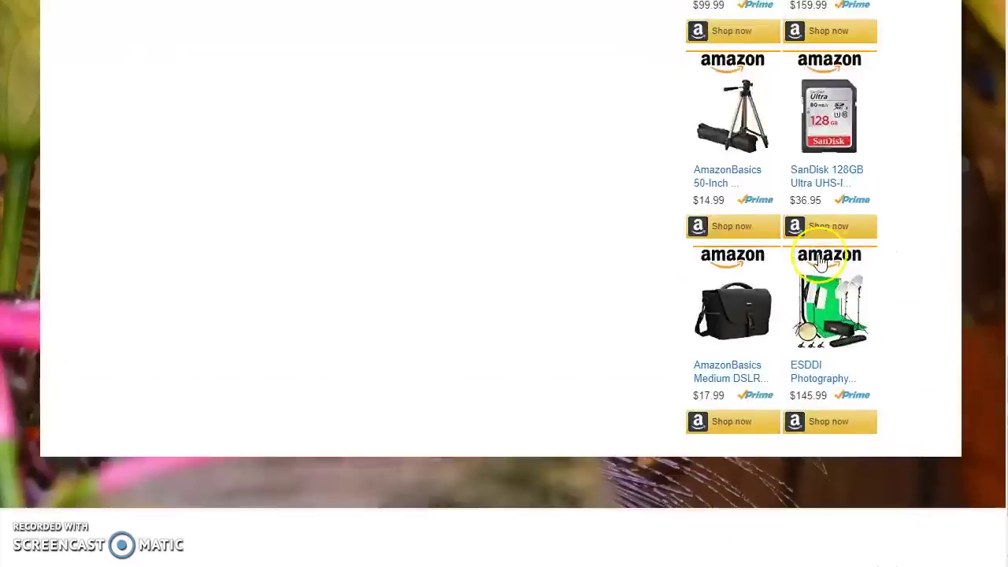
{"action": "scroll", "coordinate": [820, 264], "scroll_direction": "up", "scroll_amount": 3}
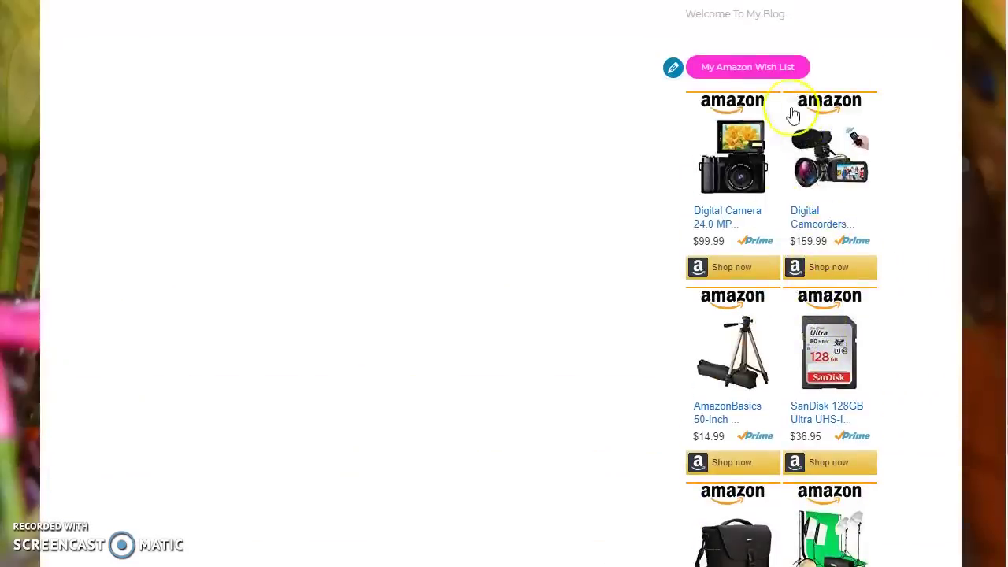
- Check how the Subscribe To My Blog form and Recent Posts widgets appear in the mobile-size preview
{"action": "scroll", "coordinate": [776, 468], "scroll_direction": "down", "scroll_amount": 4}
{"action": "scroll", "coordinate": [800, 544], "scroll_direction": "down", "scroll_amount": 2}
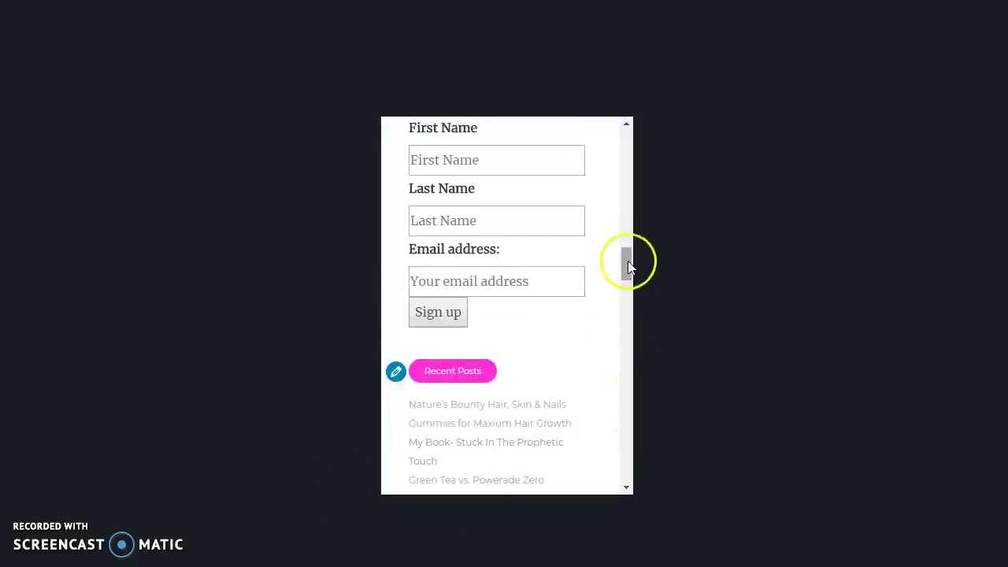
{"action": "mouse_move", "coordinate": [629, 266]}
{"action": "left_mouse_down"}
{"action": "mouse_move", "coordinate": [637, 147]}
{"action": "mouse_move", "coordinate": [645, 256]}
{"action": "left_mouse_up"}
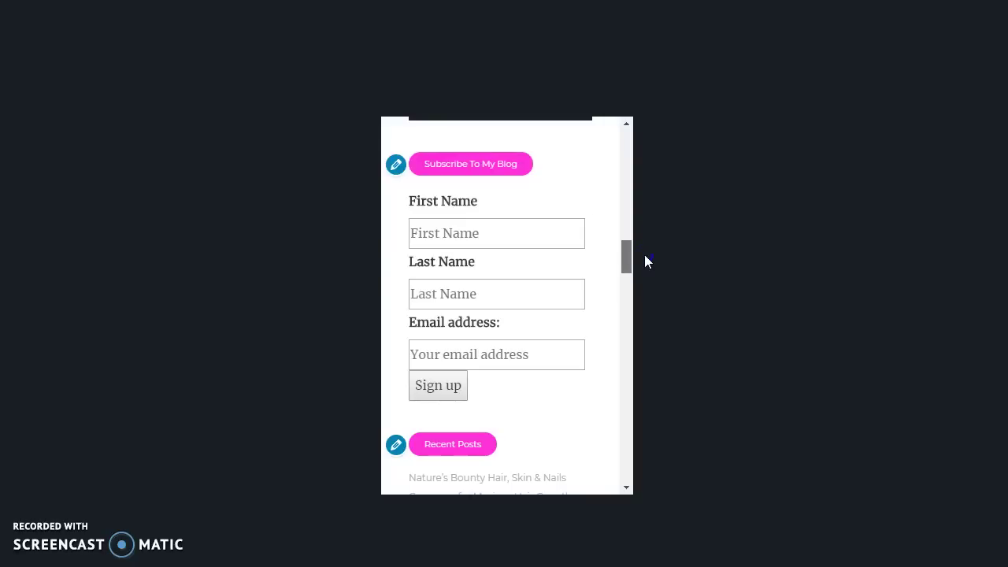
{"action": "left_click_drag", "start_coordinate": [645, 262], "coordinate": [527, 238]}
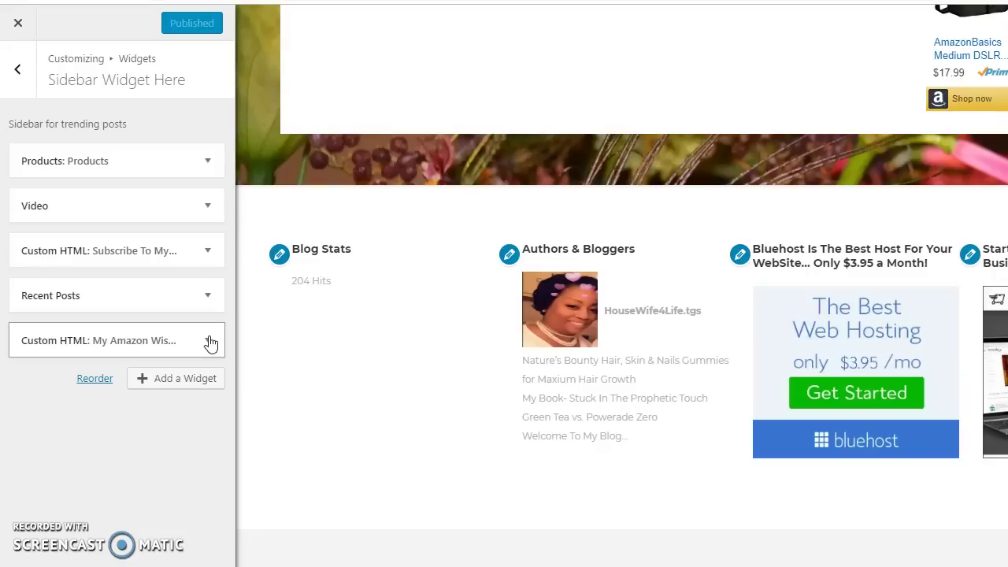
- Open the My Amazon Wish List custom HTML widget, examine its iframe code, and collapse it again
{"action": "left_click", "coordinate": [210, 340]}
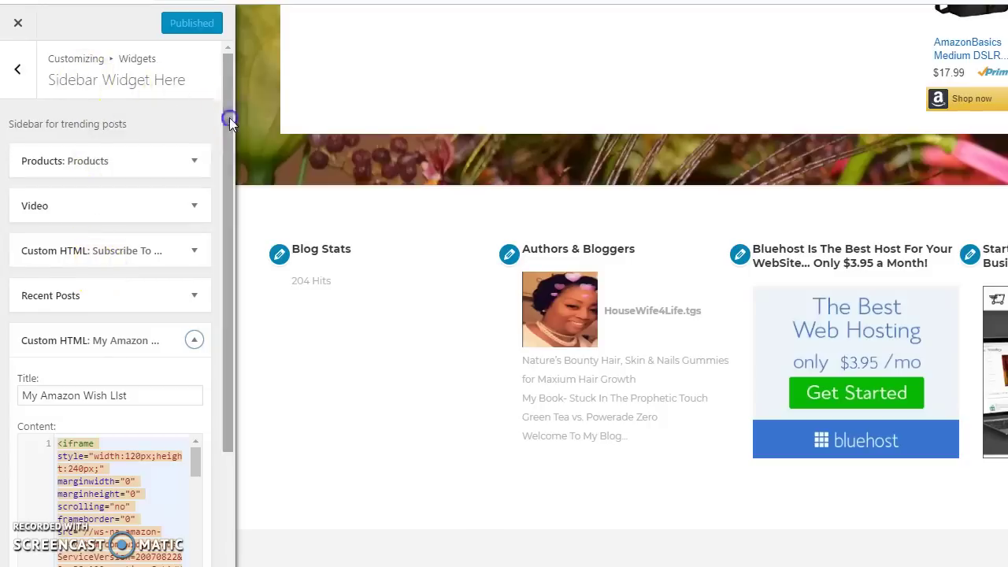
{"action": "left_click_drag", "start_coordinate": [230, 120], "coordinate": [252, 312]}
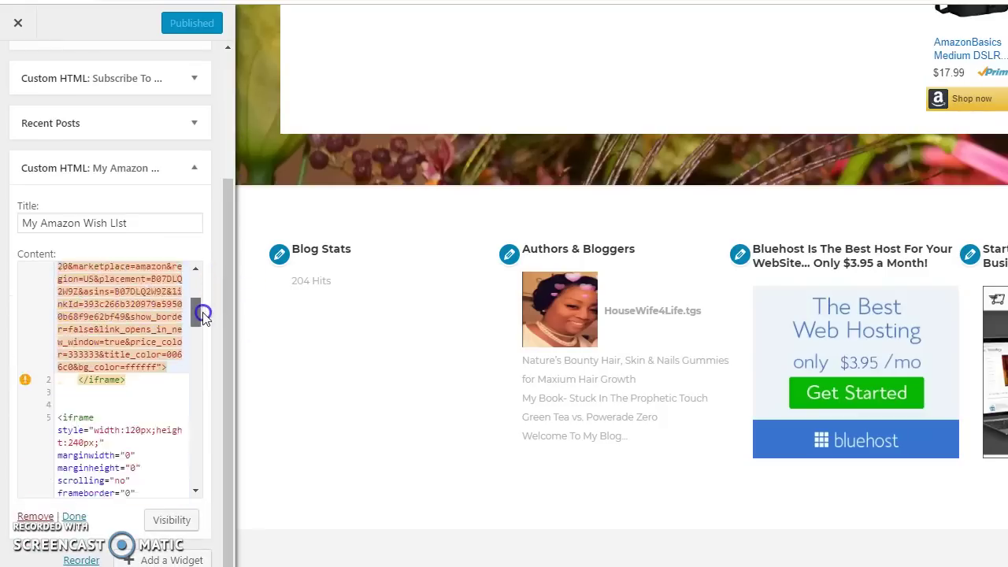
{"action": "left_click_drag", "start_coordinate": [203, 315], "coordinate": [197, 285]}
{"action": "key", "text": "ctrl+a"}
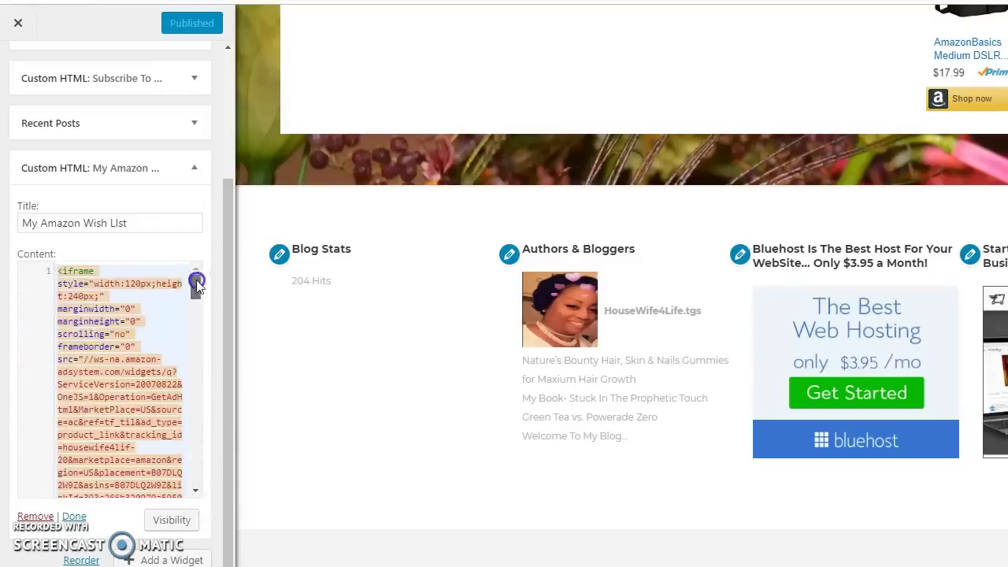
{"action": "left_click", "coordinate": [196, 169]}
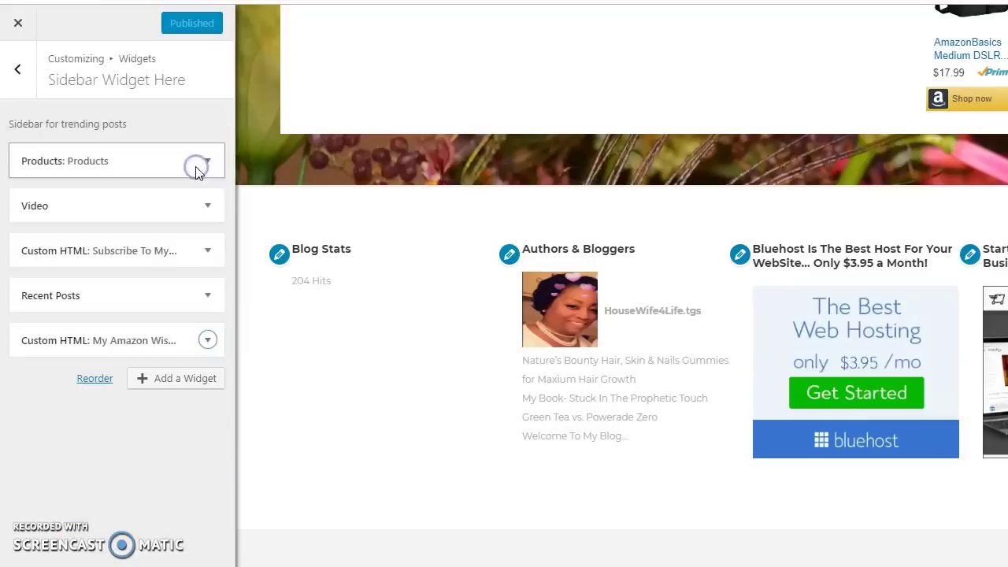
- Add a new Custom HTML widget to the Sidebar Widget Here area
{"action": "left_click", "coordinate": [174, 381]}
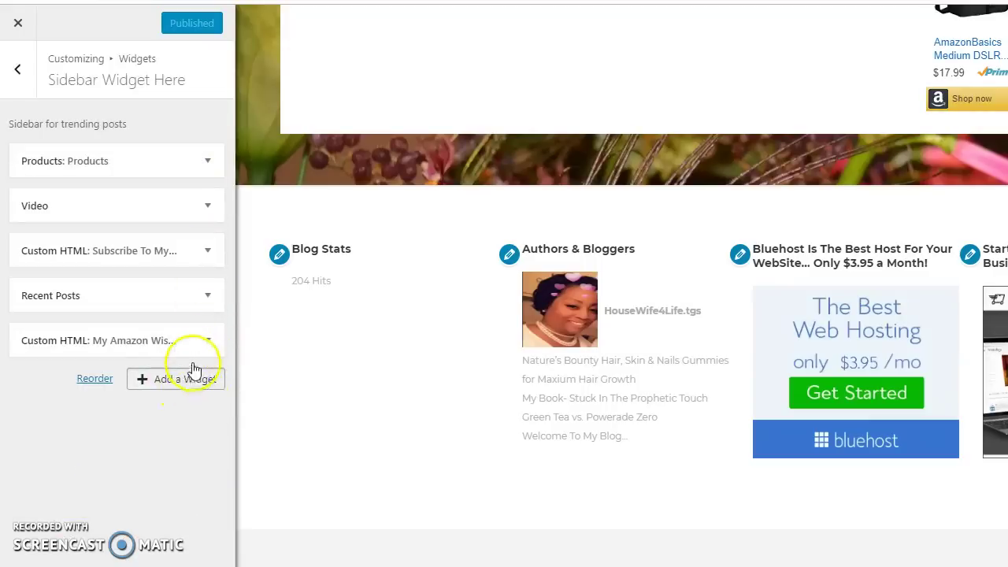
{"action": "left_click", "coordinate": [195, 370]}
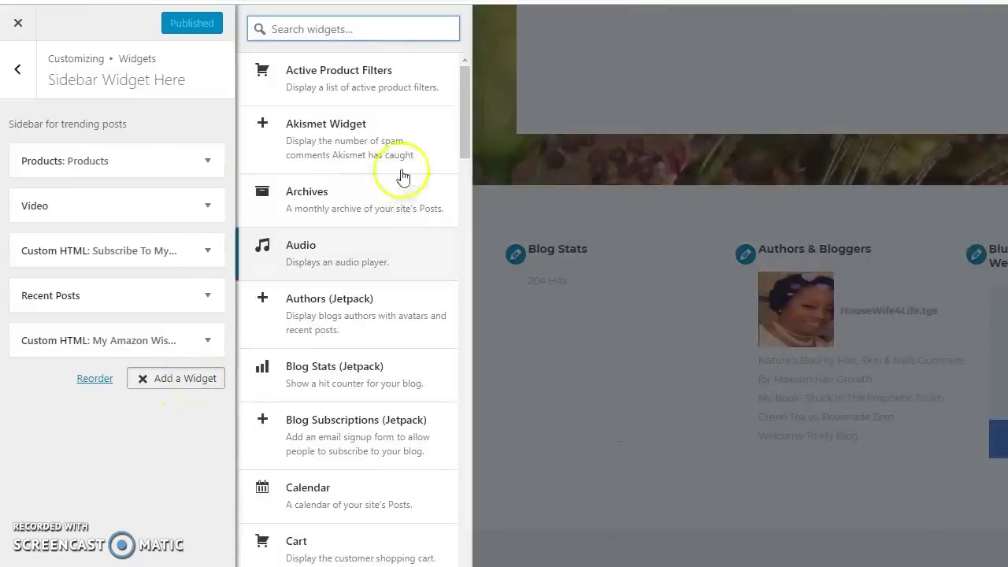
{"action": "left_click", "coordinate": [462, 146]}
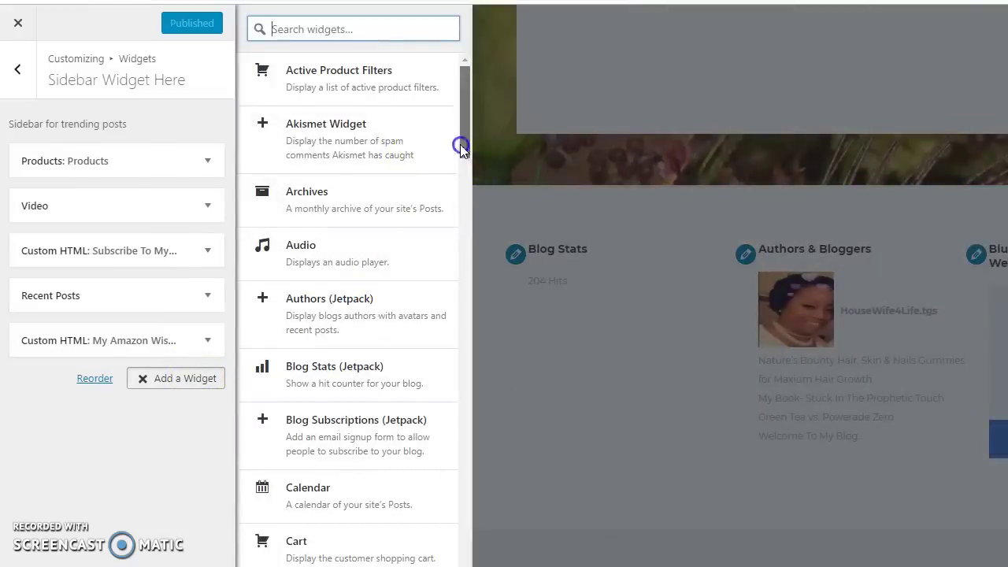
{"action": "left_click_drag", "start_coordinate": [461, 145], "coordinate": [484, 246]}
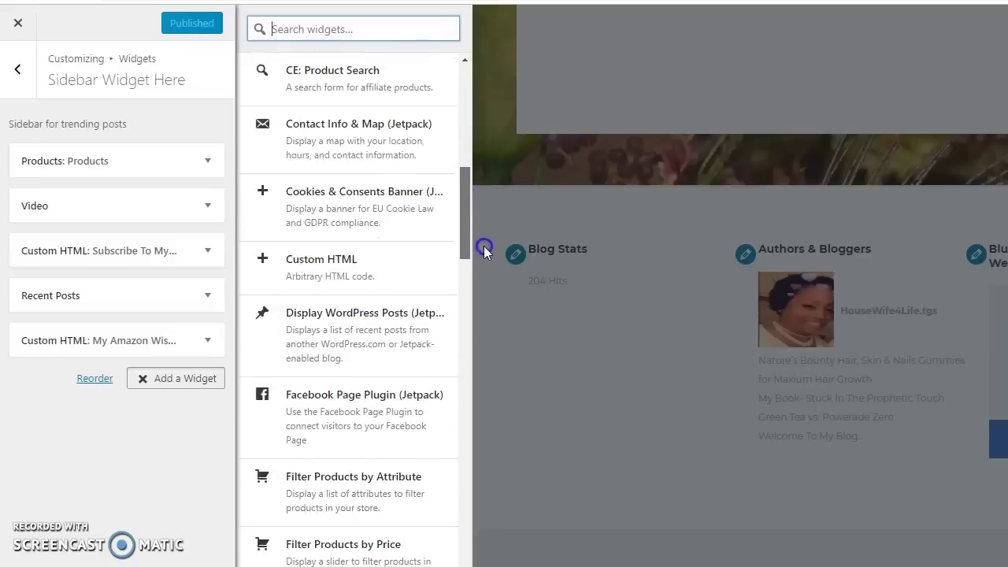
{"action": "left_click", "coordinate": [332, 278]}
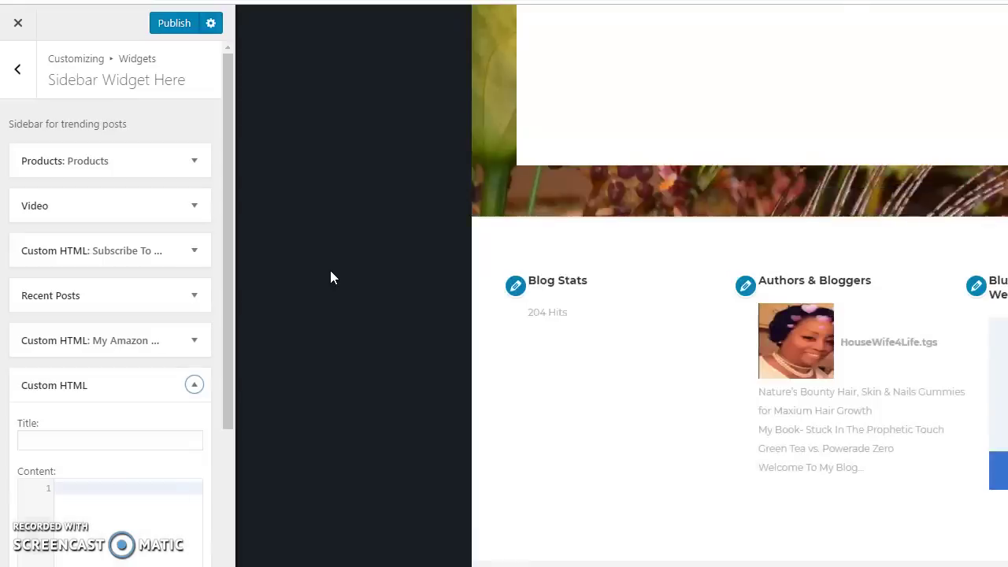
{"action": "left_click", "coordinate": [310, 274]}
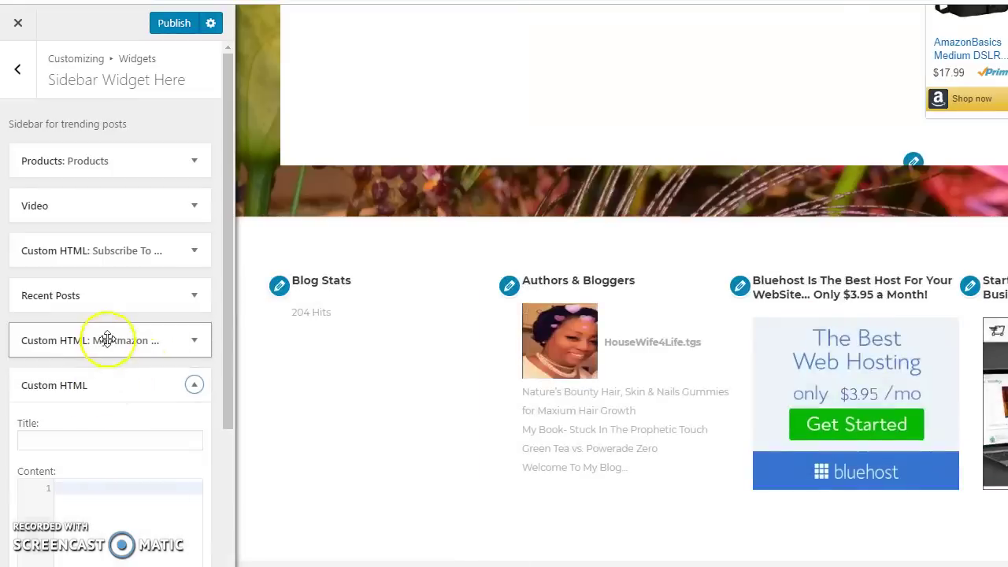
- Move the new empty Custom HTML widget up the list to between the Video and Subscribe To My Blog widgets
{"action": "left_click_drag", "start_coordinate": [230, 352], "coordinate": [115, 554]}
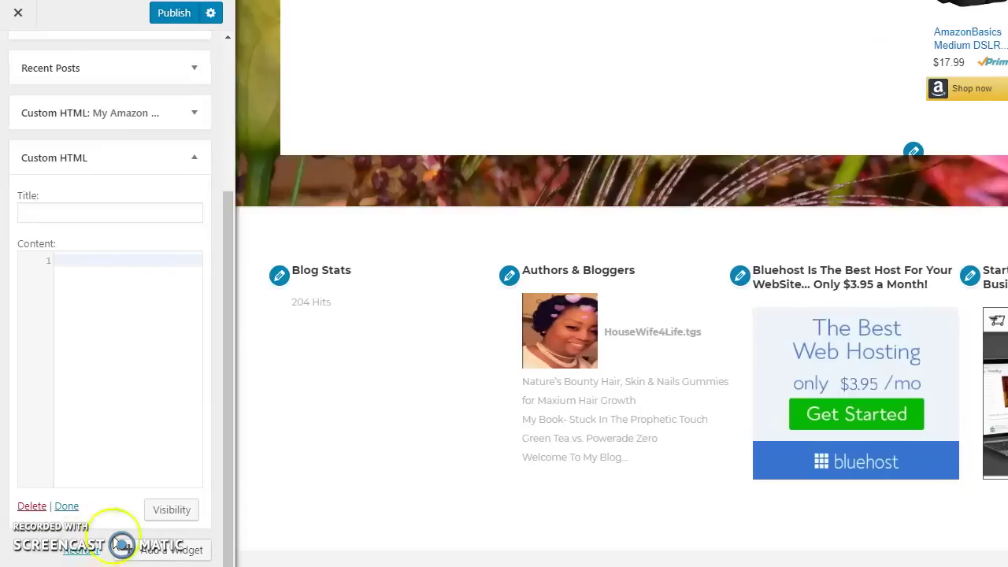
{"action": "left_click", "coordinate": [231, 534]}
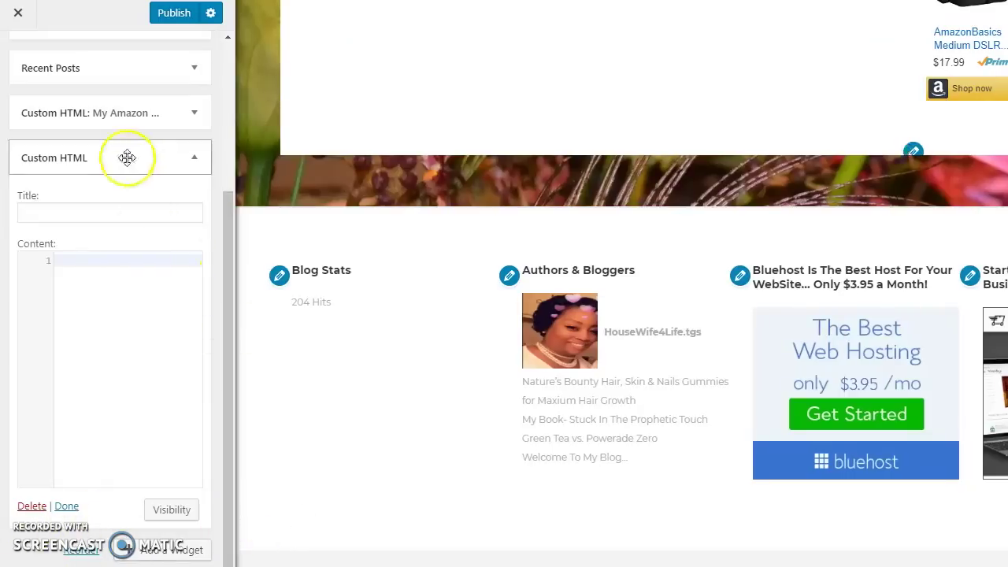
{"action": "left_click_drag", "start_coordinate": [123, 124], "coordinate": [83, 396]}
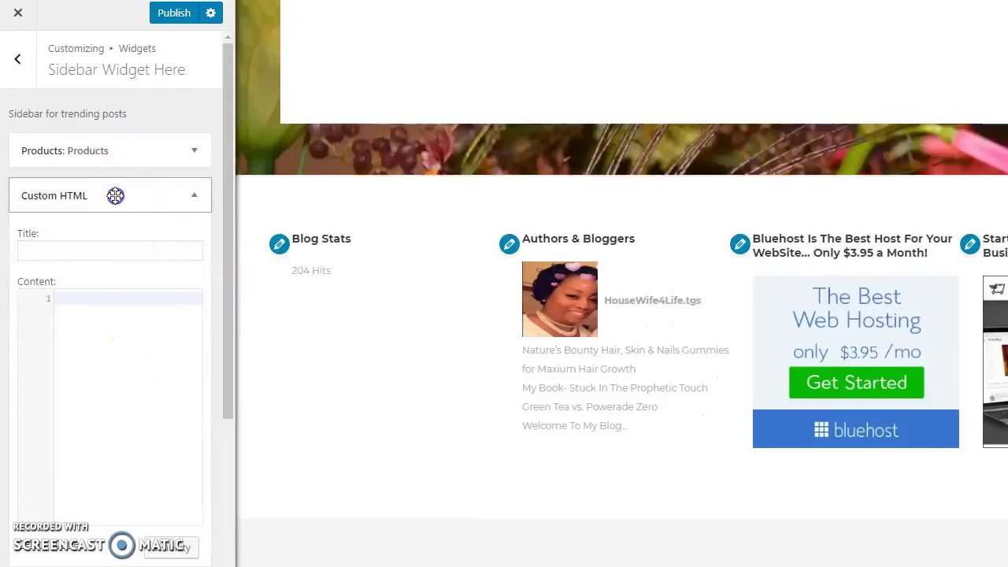
{"action": "left_click", "coordinate": [109, 524]}
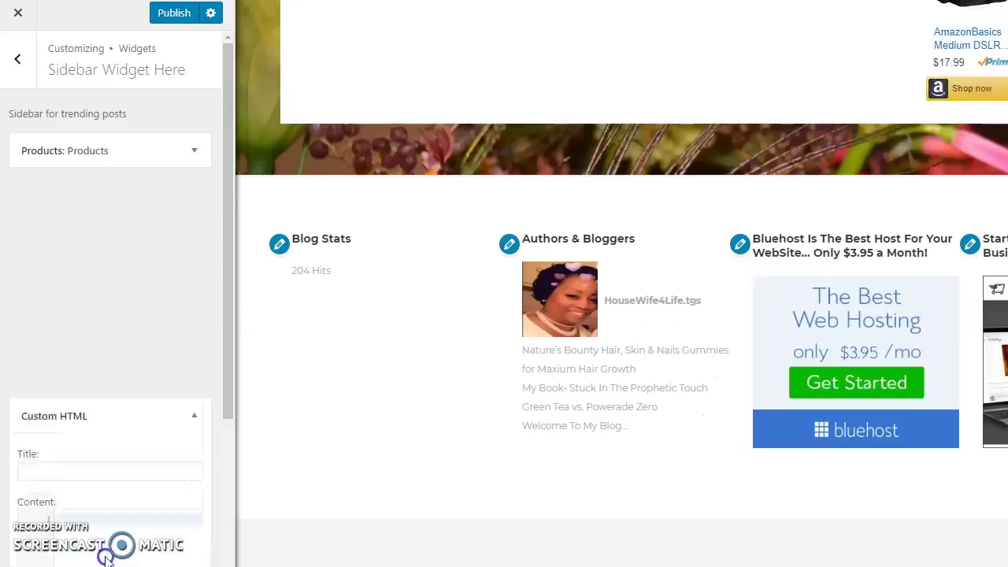
{"action": "left_click_drag", "start_coordinate": [109, 523], "coordinate": [86, 364]}
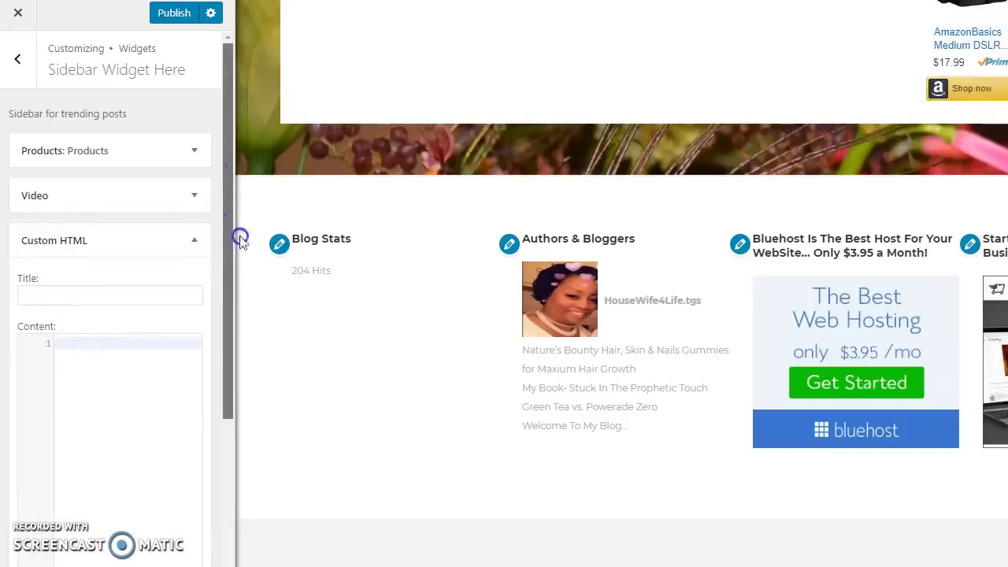
- Move the empty Custom HTML widget to between the Subscribe To My Blog and Recent Posts widgets and check the page preview
{"action": "left_click_drag", "start_coordinate": [240, 240], "coordinate": [223, 379]}
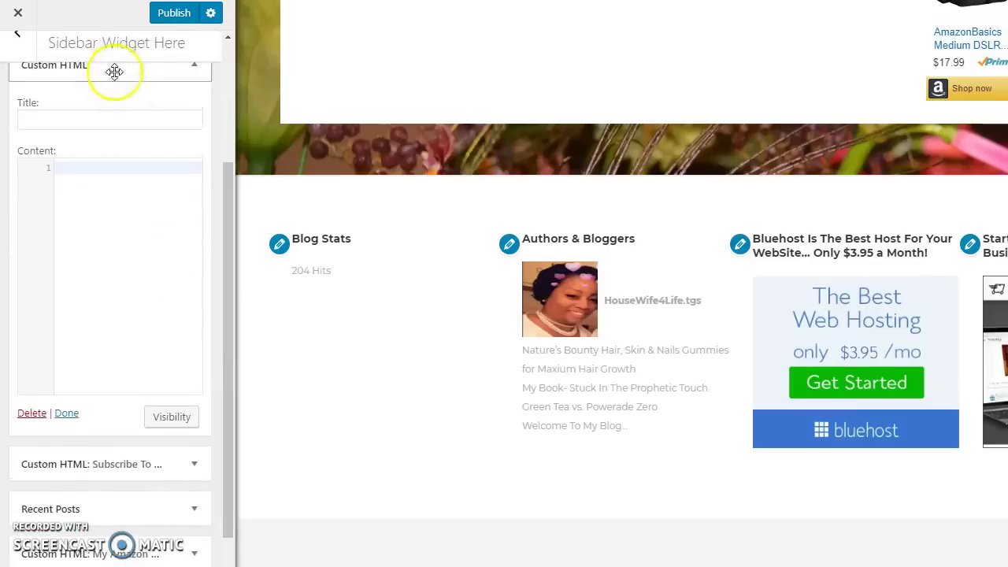
{"action": "left_click_drag", "start_coordinate": [119, 118], "coordinate": [84, 437]}
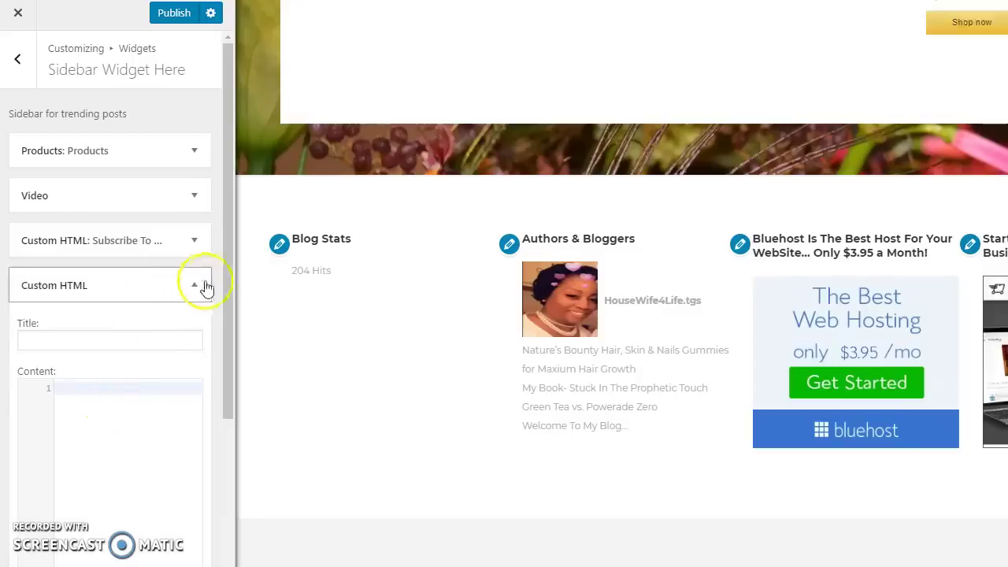
{"action": "left_click_drag", "start_coordinate": [225, 279], "coordinate": [221, 375]}
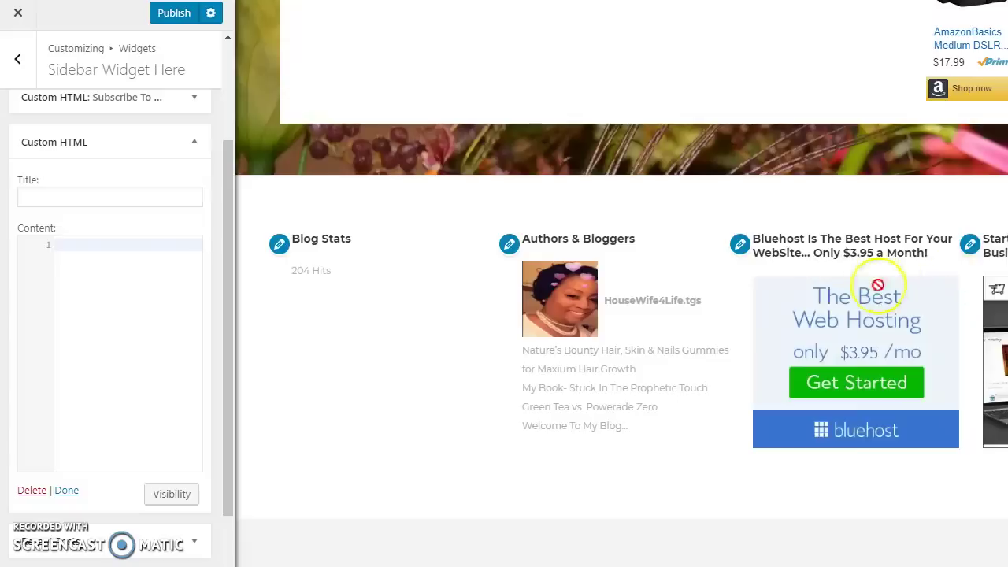
{"action": "scroll", "coordinate": [673, 144], "scroll_direction": "up", "scroll_amount": 3}
{"action": "scroll", "coordinate": [669, 193], "scroll_direction": "up", "scroll_amount": 5}
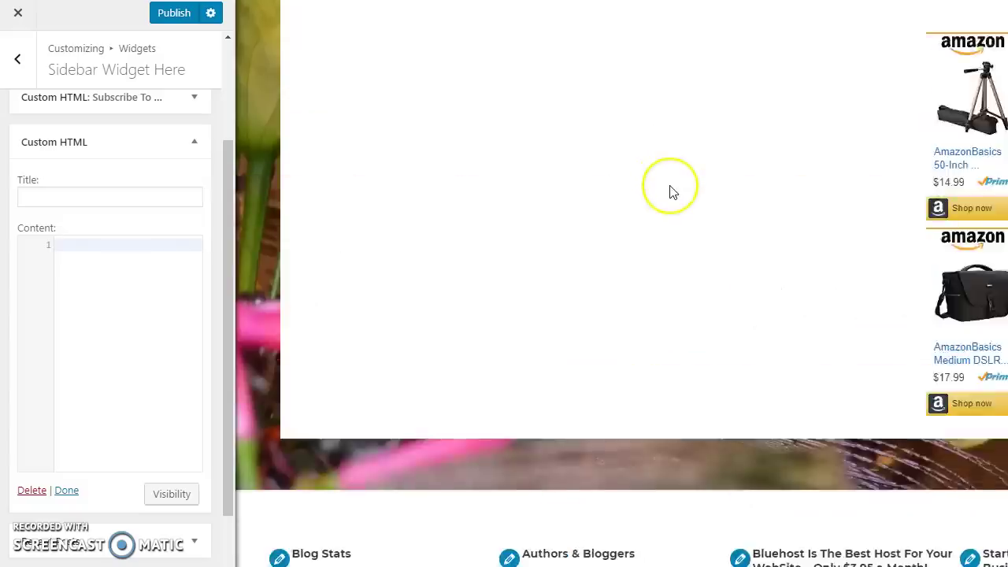
- Examine the page preview around the Products, Video, Subscribe To My Blog and Recent Posts widgets for the empty Custom HTML widget's placement
{"action": "scroll", "coordinate": [630, 220], "scroll_direction": "up", "scroll_amount": 6}
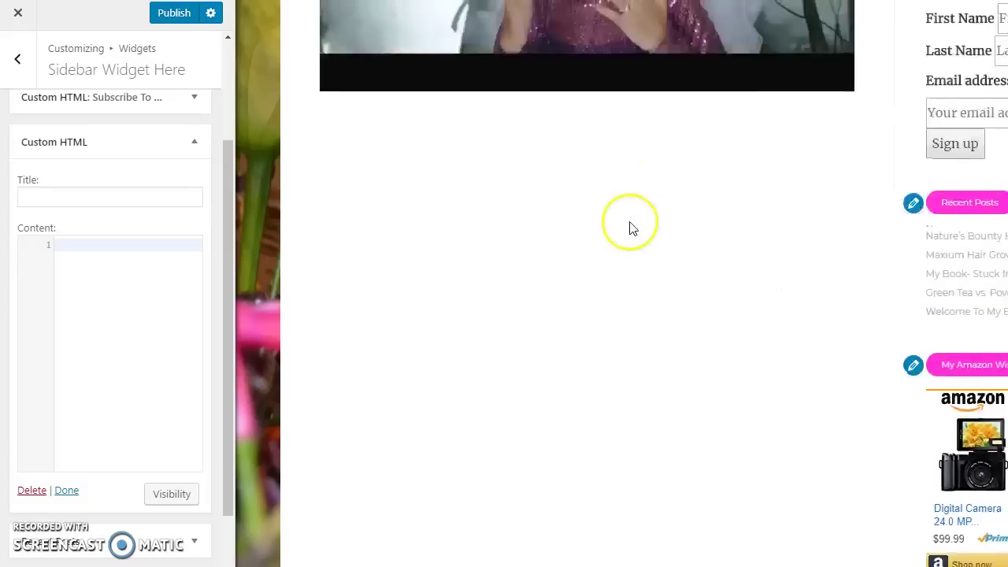
{"action": "scroll", "coordinate": [630, 223], "scroll_direction": "up", "scroll_amount": 3}
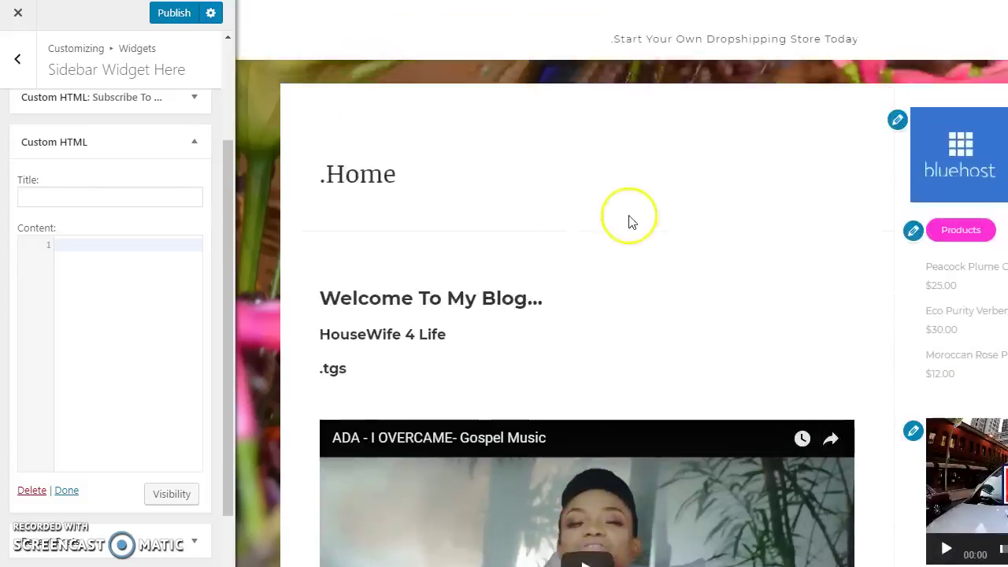
{"action": "scroll", "coordinate": [623, 223], "scroll_direction": "down", "scroll_amount": 2}
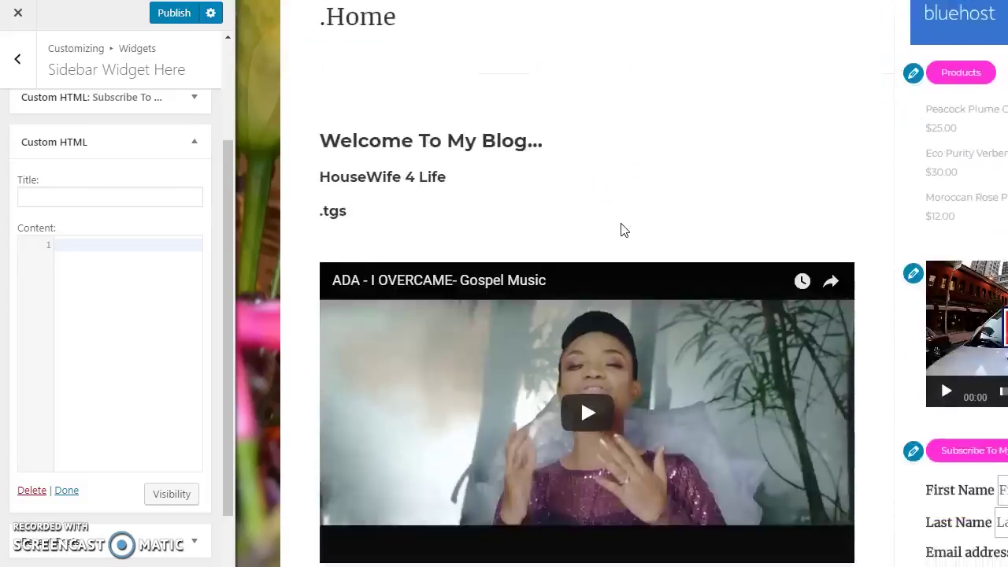
{"action": "scroll", "coordinate": [620, 229], "scroll_direction": "up", "scroll_amount": 1}
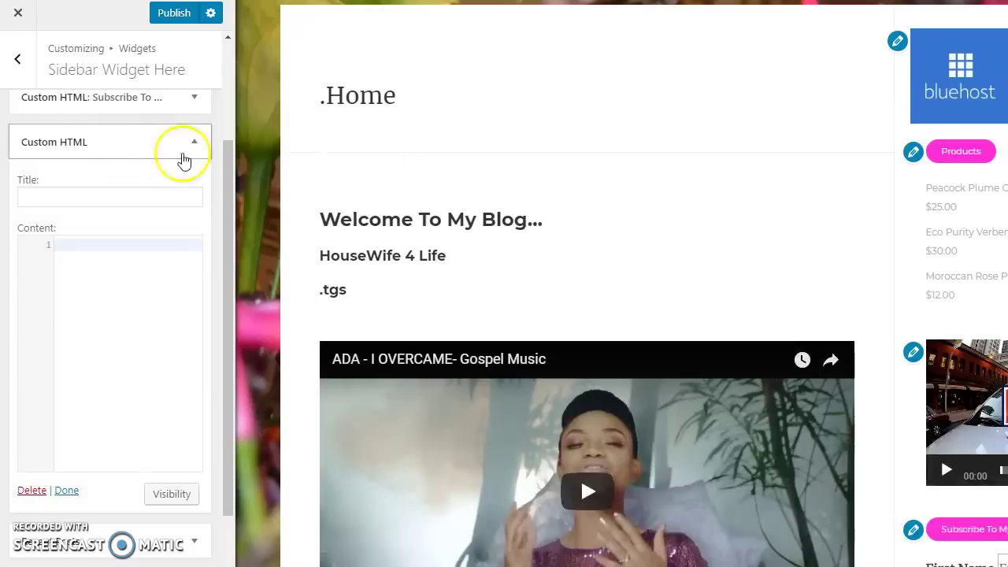
{"action": "scroll", "coordinate": [180, 156], "scroll_direction": "up", "scroll_amount": 1}
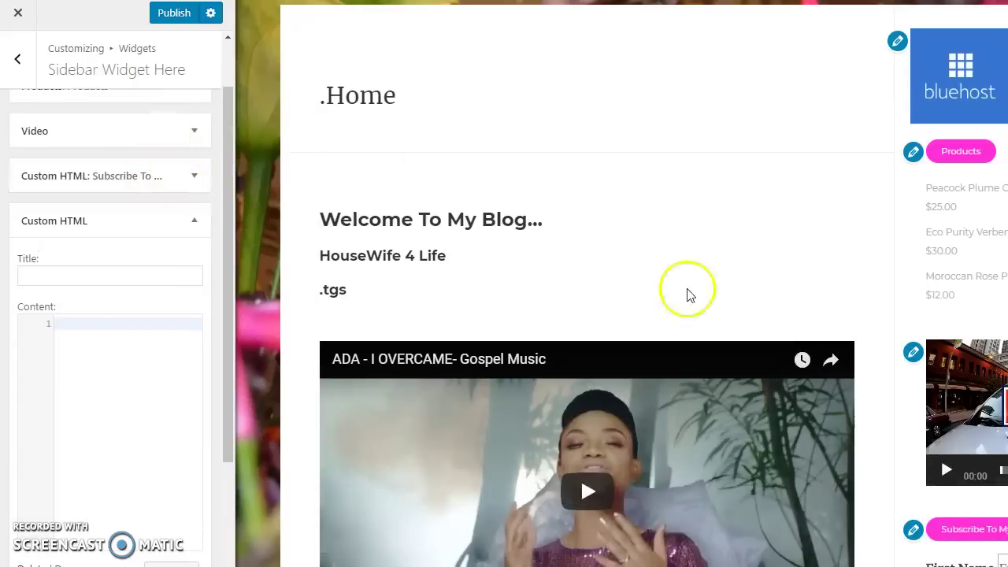
{"action": "scroll", "coordinate": [803, 297], "scroll_direction": "down", "scroll_amount": 4}
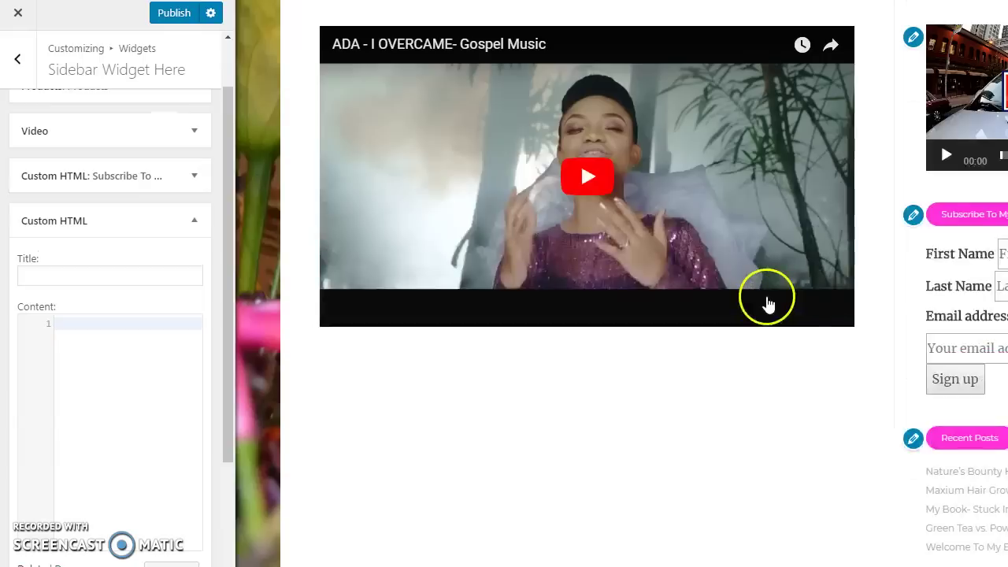
{"action": "scroll", "coordinate": [766, 308], "scroll_direction": "down", "scroll_amount": 1}
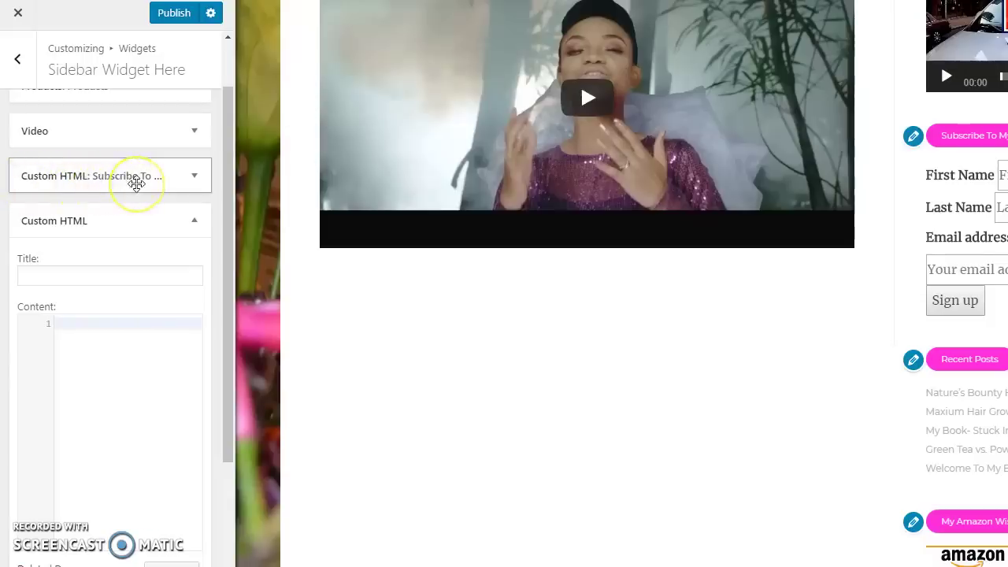
{"action": "left_click", "coordinate": [130, 191]}
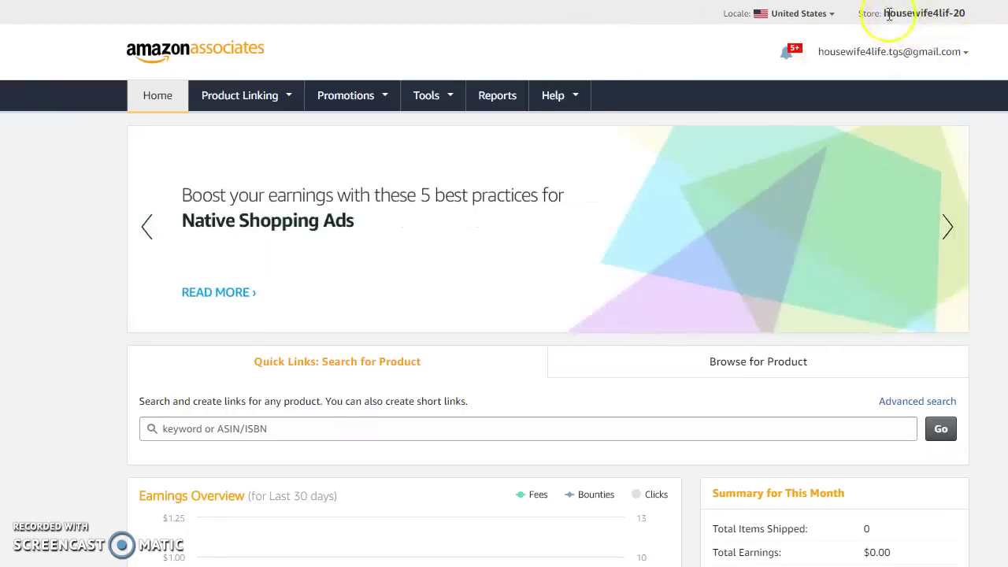
- Switch to Amazon Associates and look over the home page's account options, product linking options, earnings overview and recommended products
{"action": "left_click", "coordinate": [847, 54]}
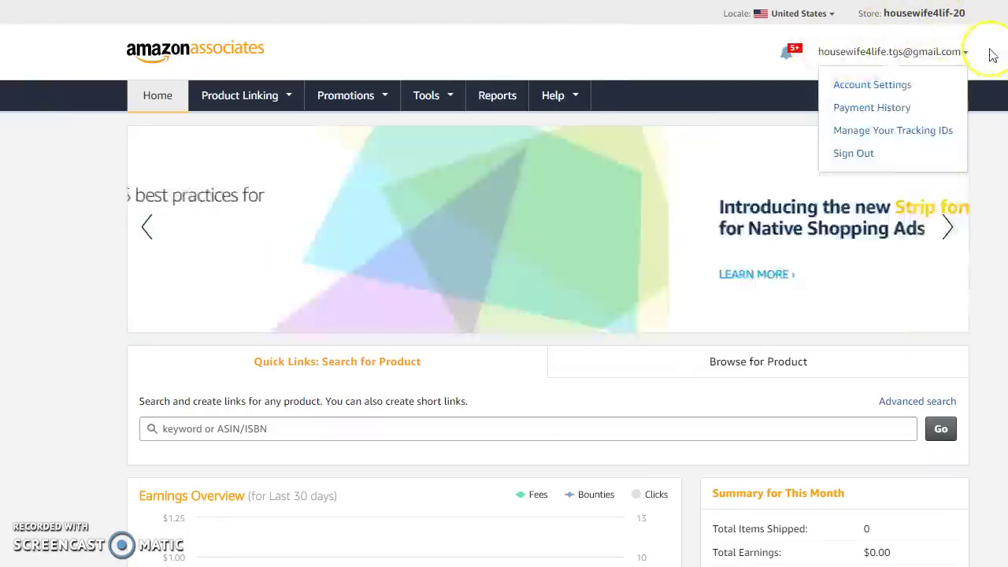
{"action": "left_click", "coordinate": [922, 57]}
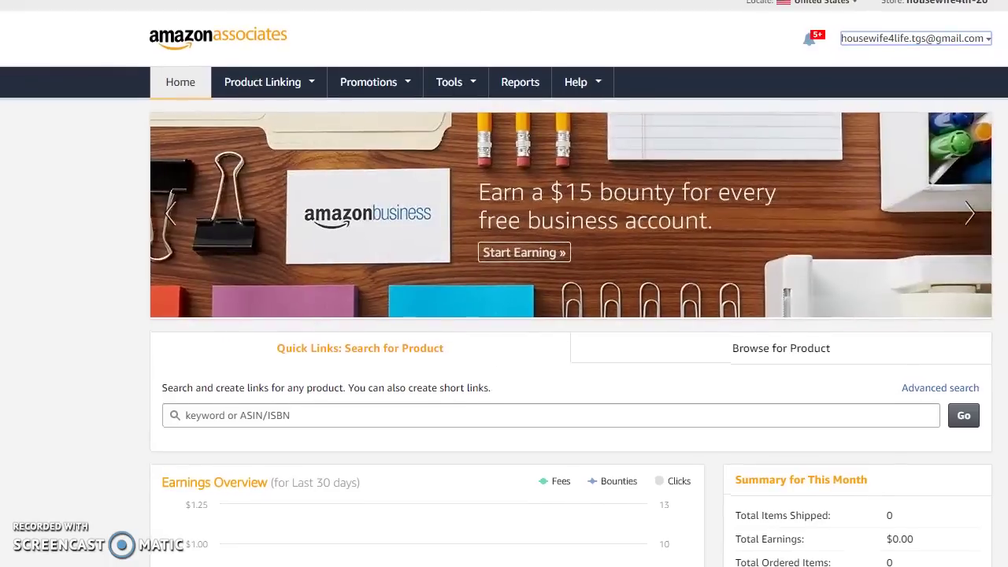
{"action": "mouse_move", "coordinate": [300, 81]}
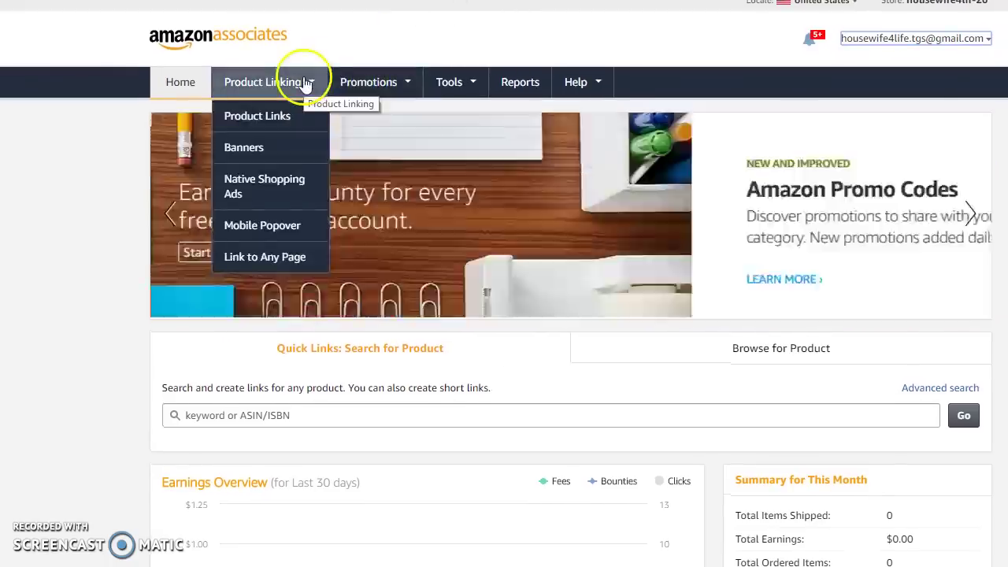
{"action": "scroll", "coordinate": [339, 370], "scroll_direction": "down", "scroll_amount": 8}
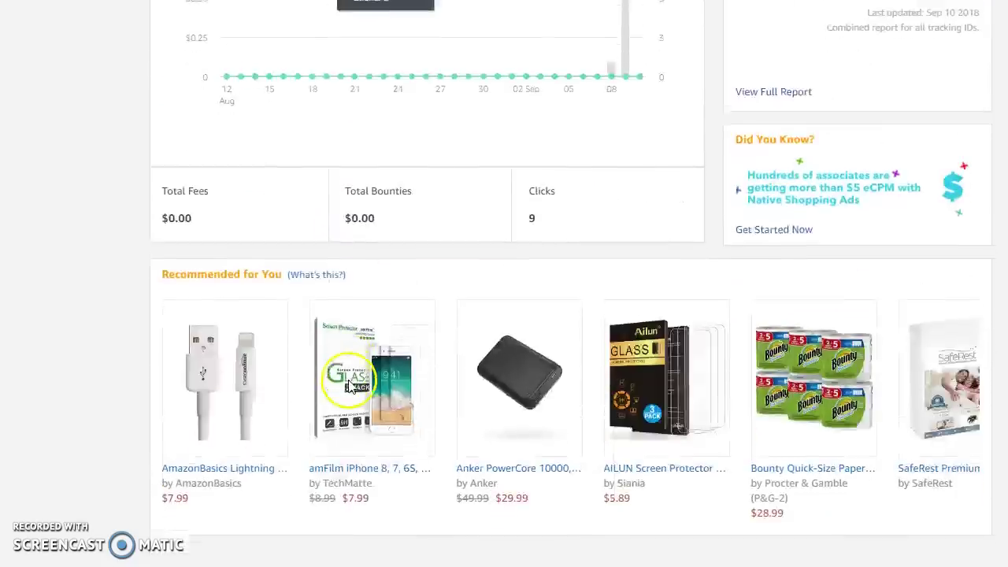
{"action": "scroll", "coordinate": [352, 385], "scroll_direction": "down", "scroll_amount": 3}
{"action": "scroll", "coordinate": [353, 386], "scroll_direction": "up", "scroll_amount": 2}
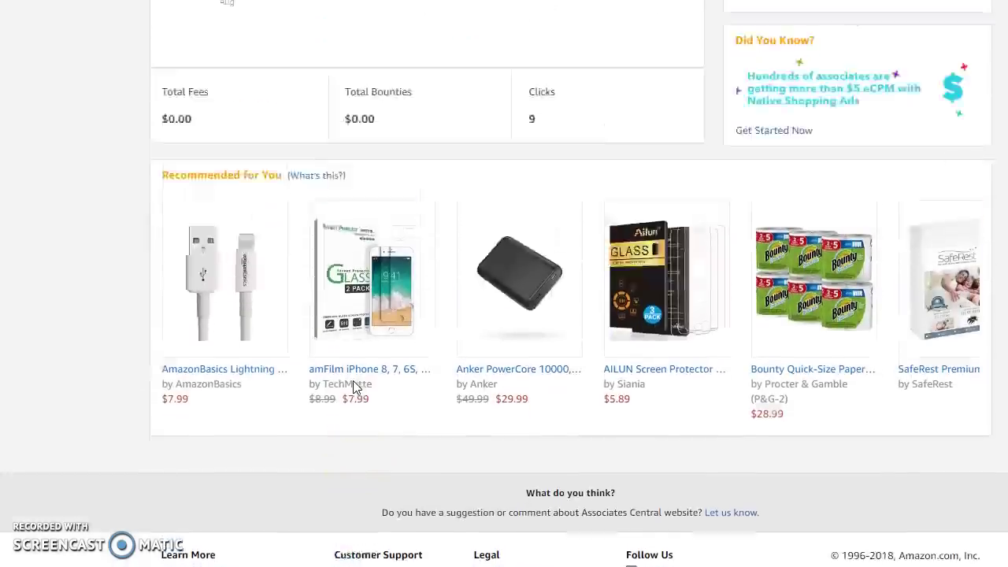
{"action": "scroll", "coordinate": [353, 382], "scroll_direction": "up", "scroll_amount": 12}
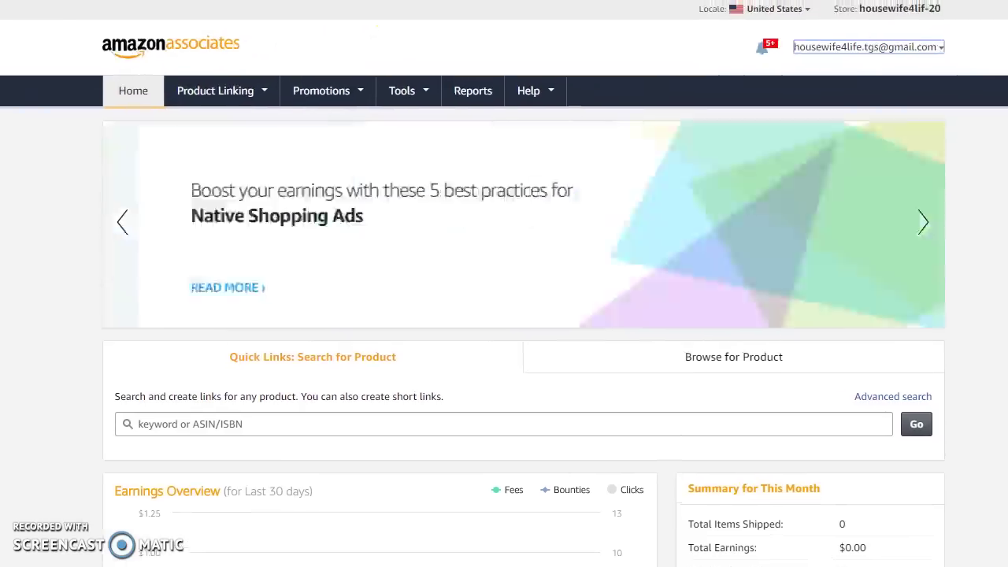
- Open the Product Links page for building a link to a specific Amazon product
{"action": "mouse_move", "coordinate": [231, 95]}
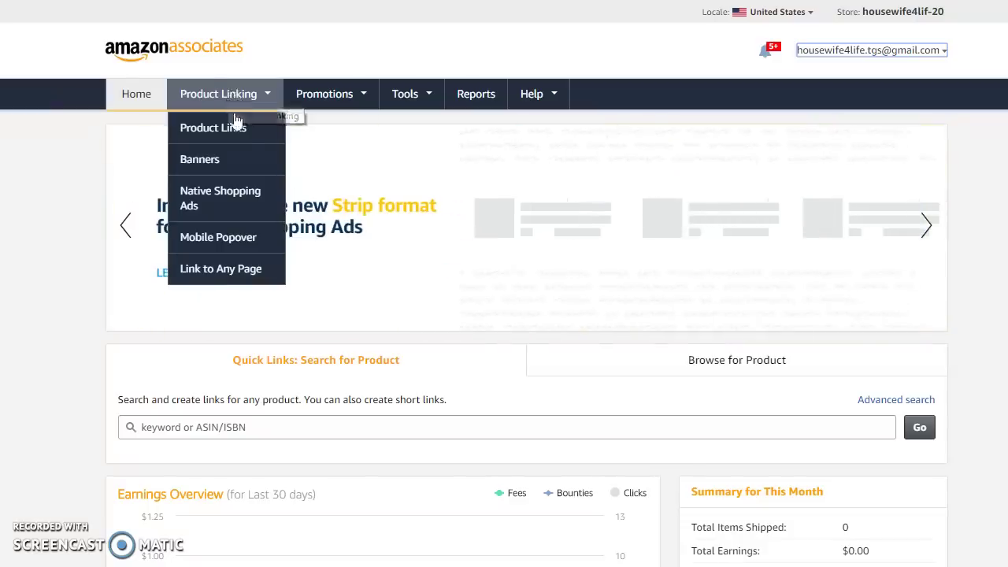
{"action": "left_click", "coordinate": [229, 131]}
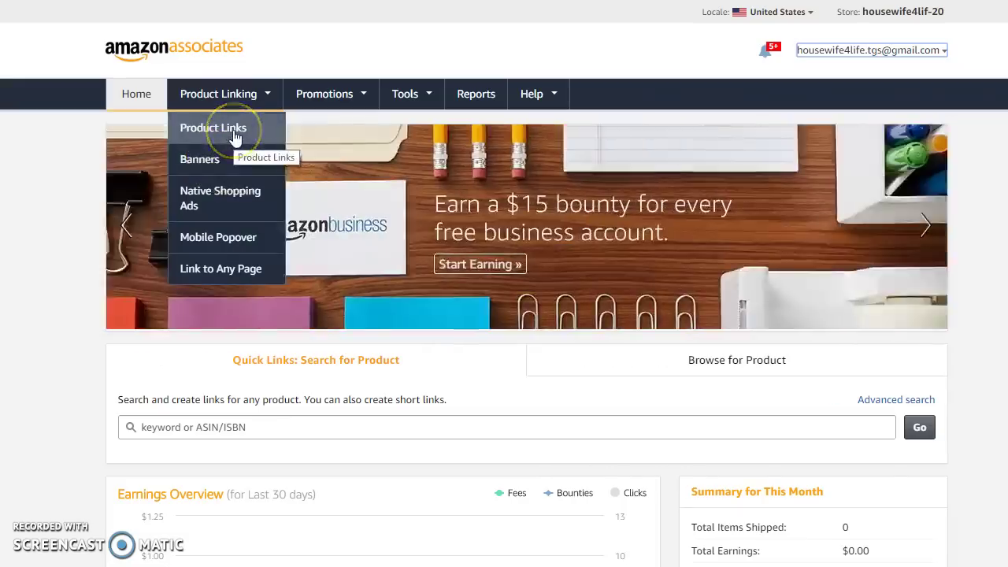
{"action": "left_click", "coordinate": [234, 136]}
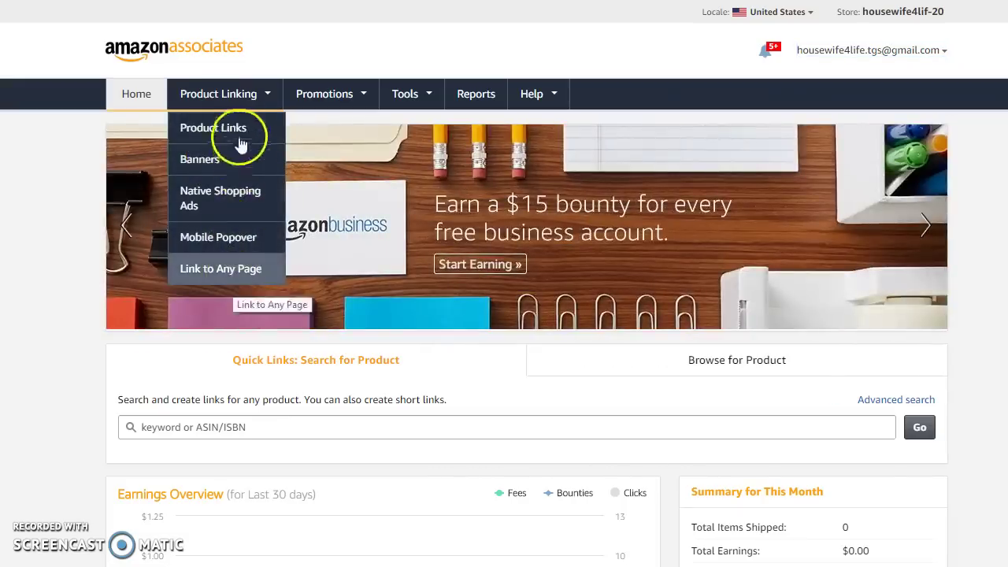
{"action": "left_click", "coordinate": [262, 140]}
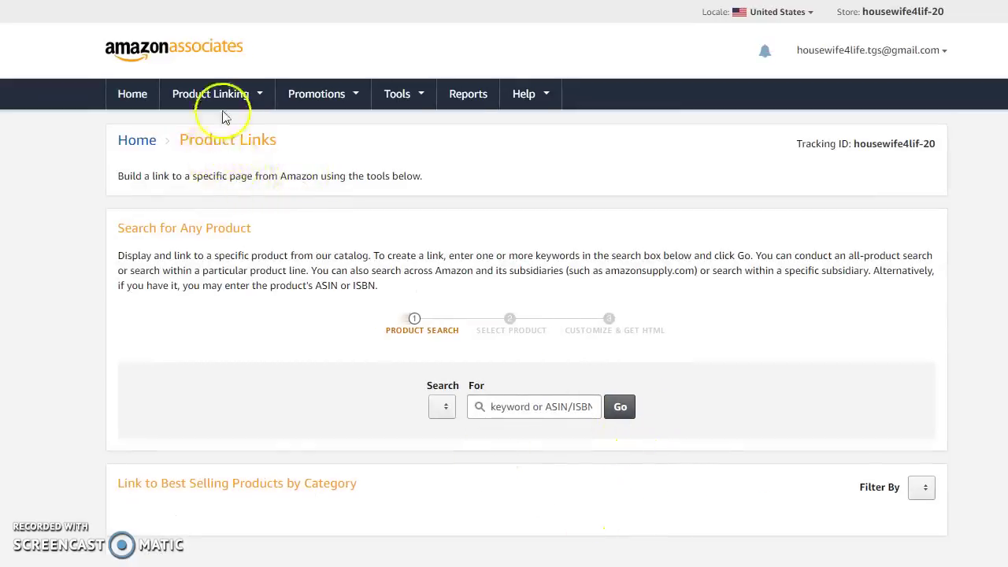
{"action": "mouse_move", "coordinate": [225, 101]}
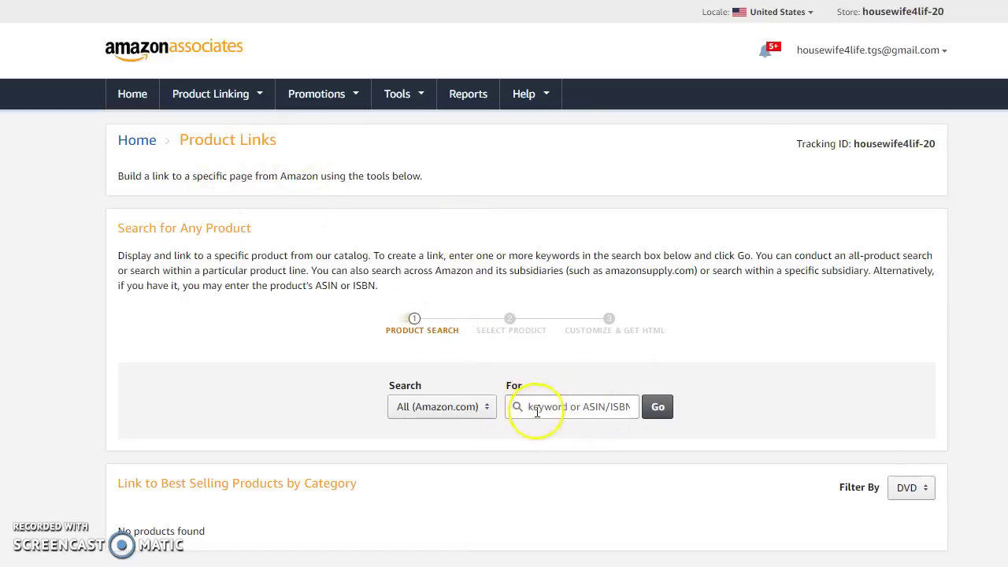
- Search all of Amazon.com for "Canon Camera" as the product to link to
{"action": "left_click", "coordinate": [488, 410]}
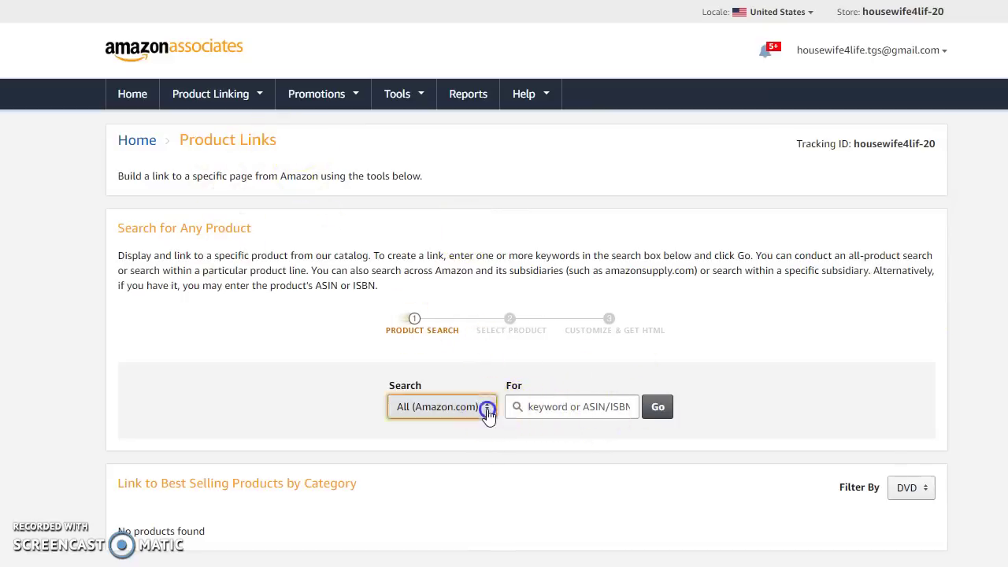
{"action": "left_click", "coordinate": [672, 173]}
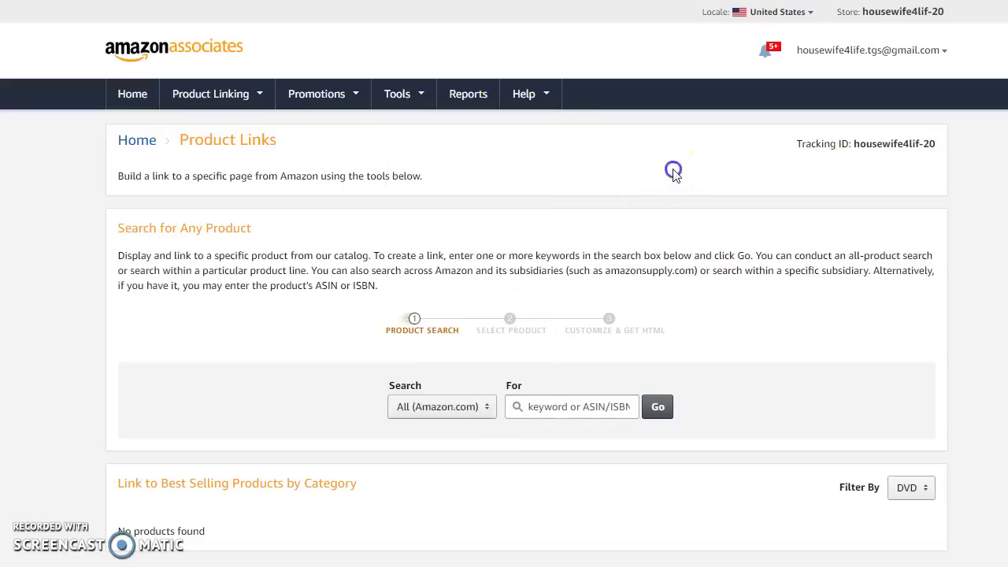
{"action": "left_click", "coordinate": [533, 406]}
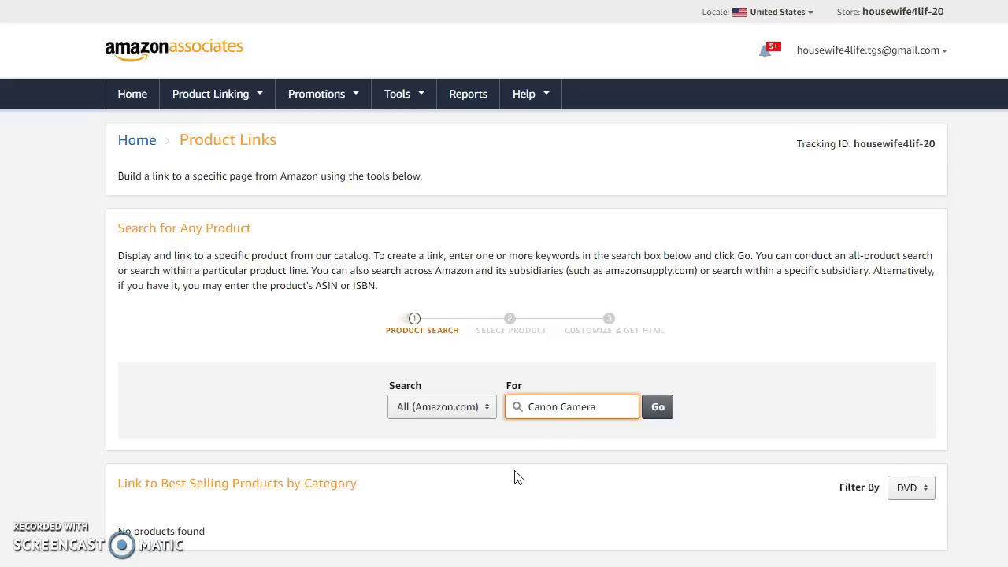
{"action": "left_click", "coordinate": [658, 409]}
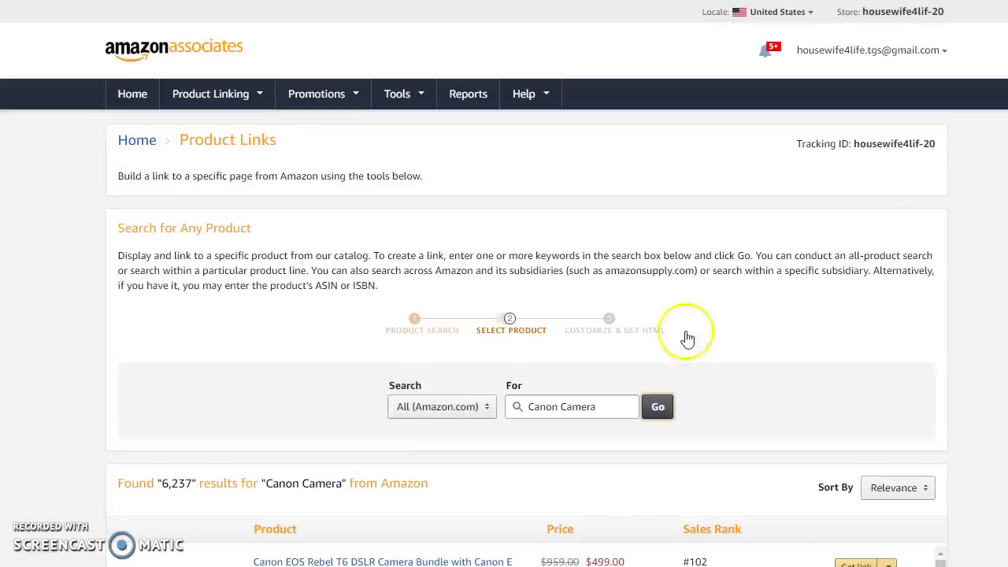
- Browse the Canon Camera search results, comparing the cameras' descriptions, prices and sales ranks to find one to link to
{"action": "scroll", "coordinate": [871, 251], "scroll_direction": "down", "scroll_amount": 1}
{"action": "scroll", "coordinate": [985, 225], "scroll_direction": "down", "scroll_amount": 4}
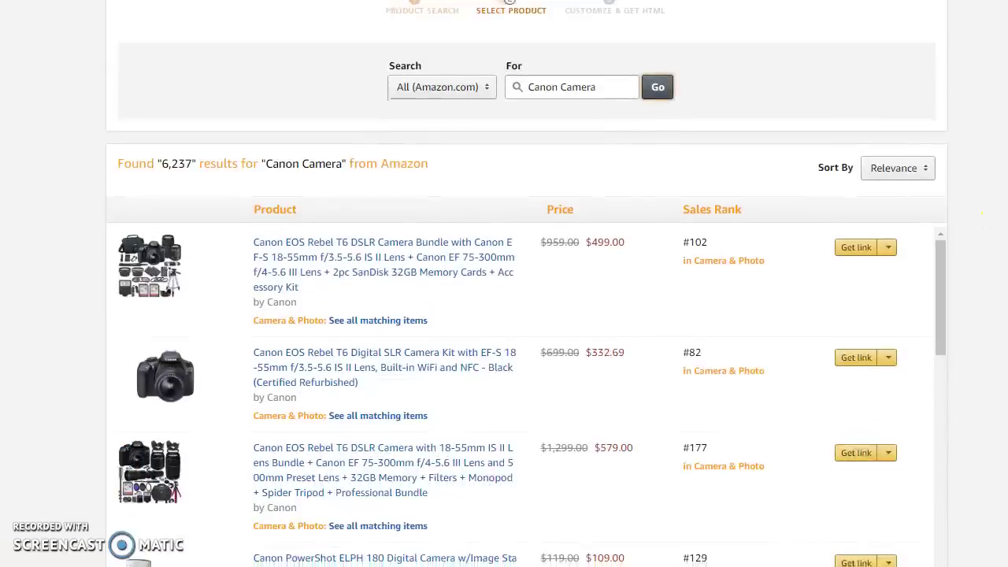
{"action": "scroll", "coordinate": [983, 212], "scroll_direction": "down", "scroll_amount": 1}
{"action": "scroll", "coordinate": [526, 284], "scroll_direction": "down", "scroll_amount": 1}
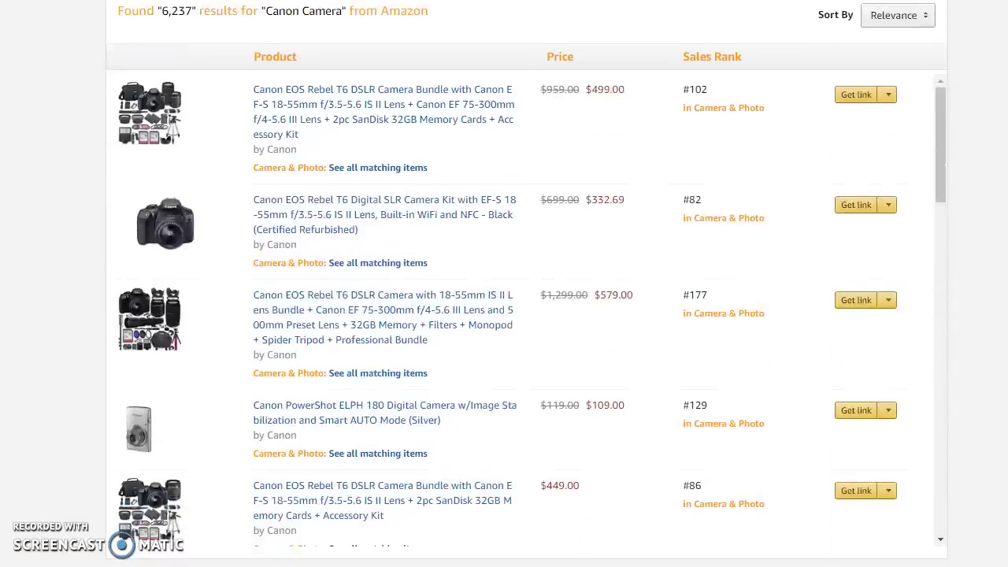
{"action": "scroll", "coordinate": [527, 284], "scroll_direction": "up", "scroll_amount": 1}
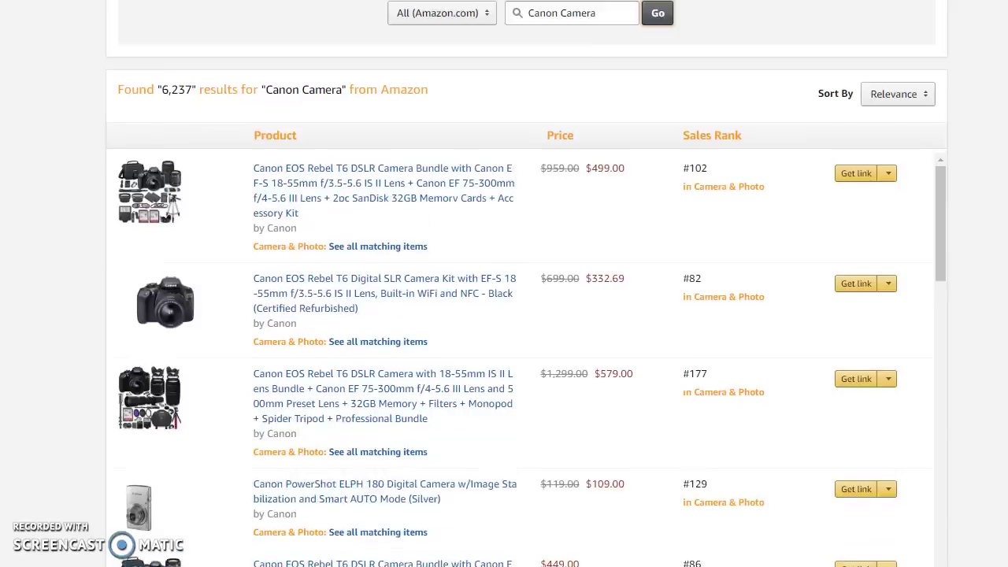
{"action": "scroll", "coordinate": [526, 283], "scroll_direction": "down", "scroll_amount": 1}
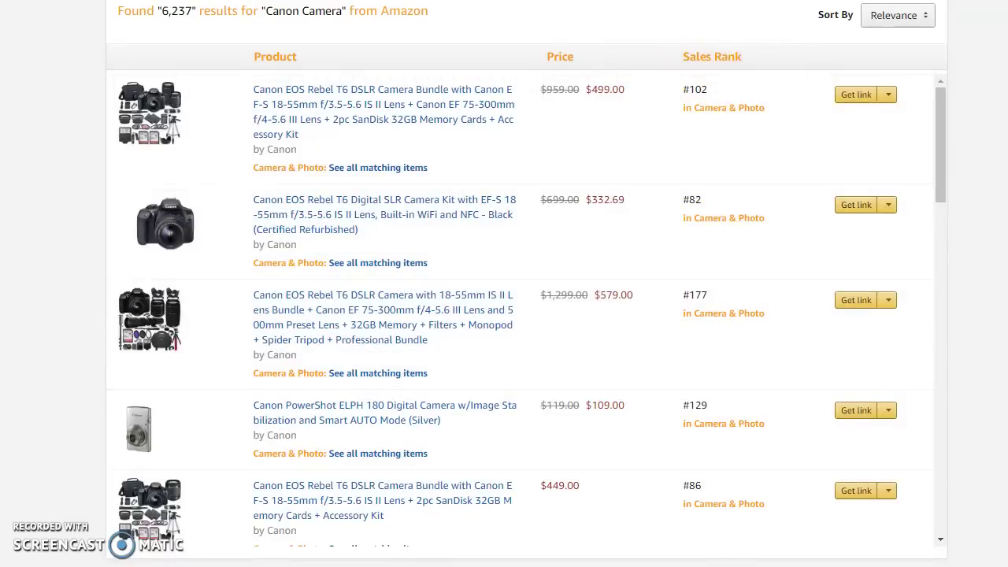
{"action": "left_click_drag", "start_coordinate": [945, 116], "coordinate": [927, 412]}
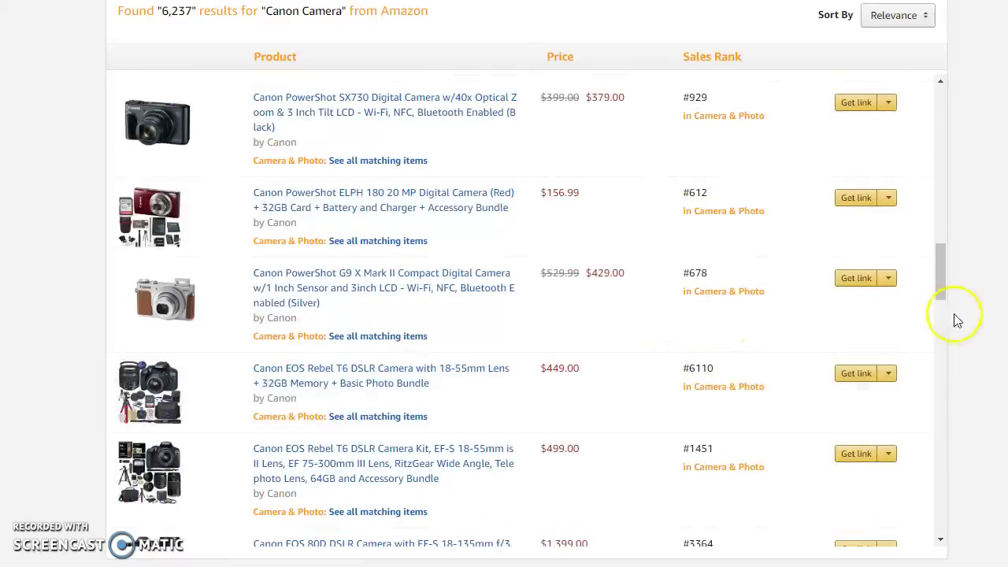
{"action": "left_click_drag", "start_coordinate": [944, 291], "coordinate": [939, 162]}
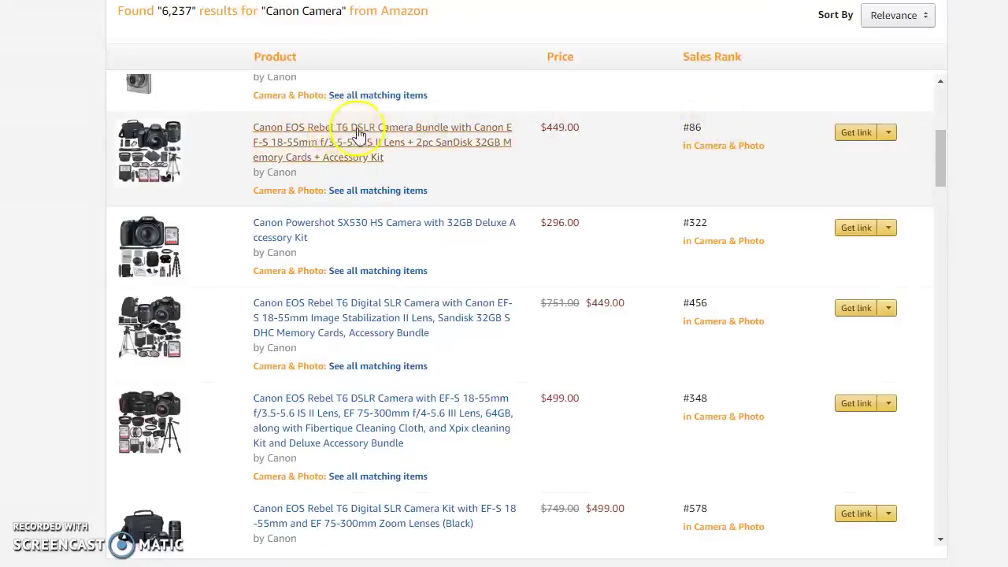
{"action": "scroll", "coordinate": [815, 178], "scroll_direction": "up", "scroll_amount": 5}
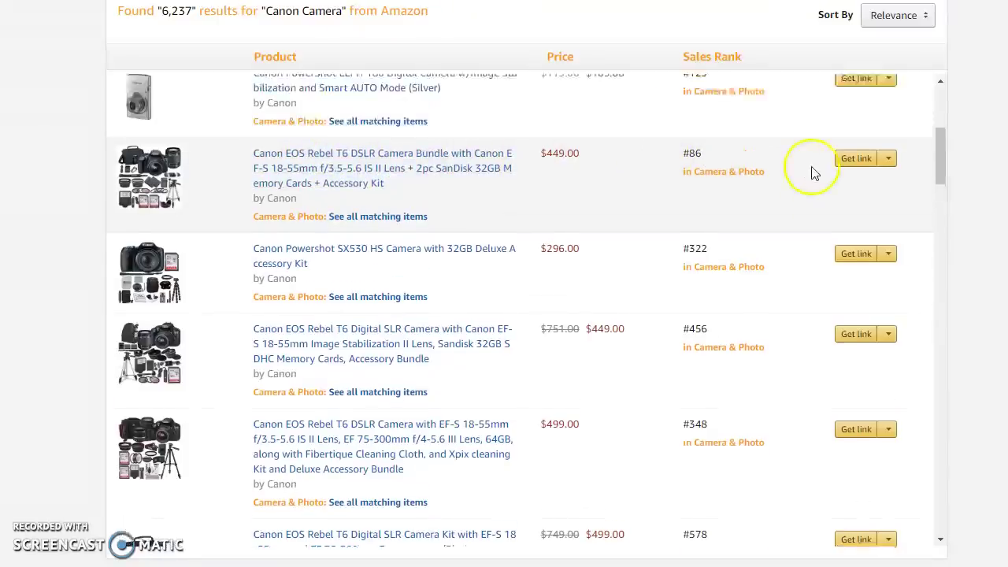
{"action": "scroll", "coordinate": [798, 195], "scroll_direction": "up", "scroll_amount": 4}
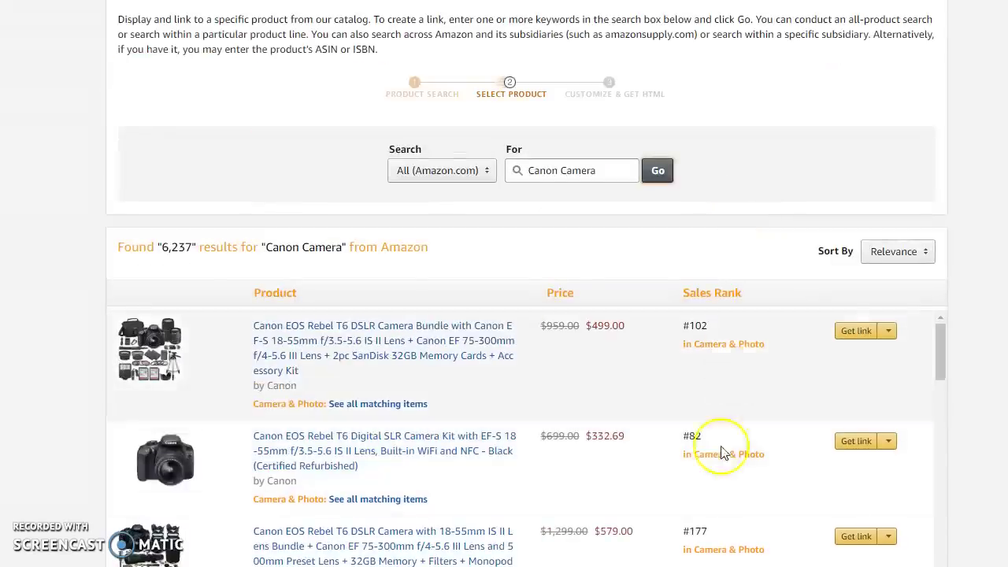
{"action": "scroll", "coordinate": [792, 338], "scroll_direction": "down", "scroll_amount": 2}
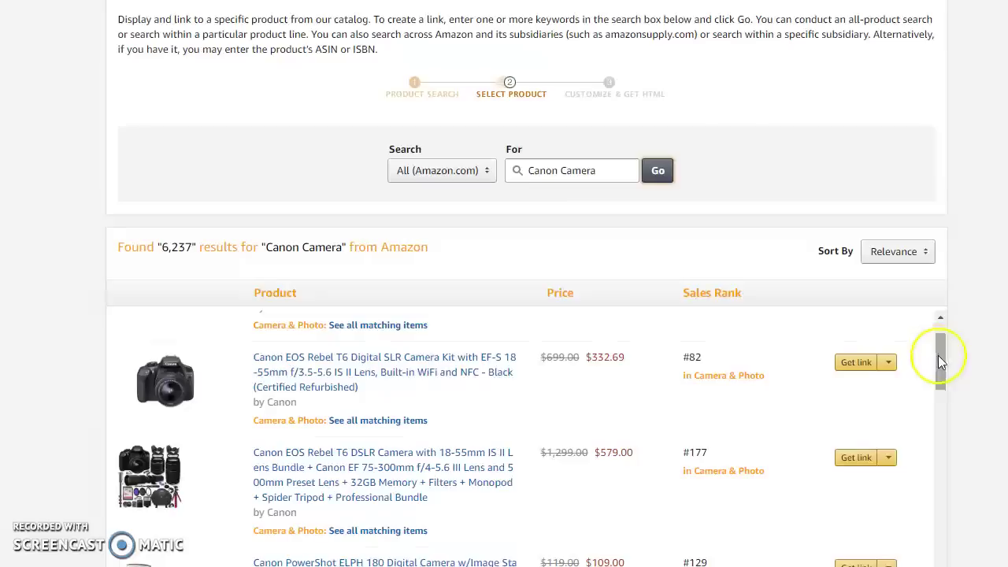
{"action": "left_click_drag", "start_coordinate": [942, 365], "coordinate": [943, 385]}
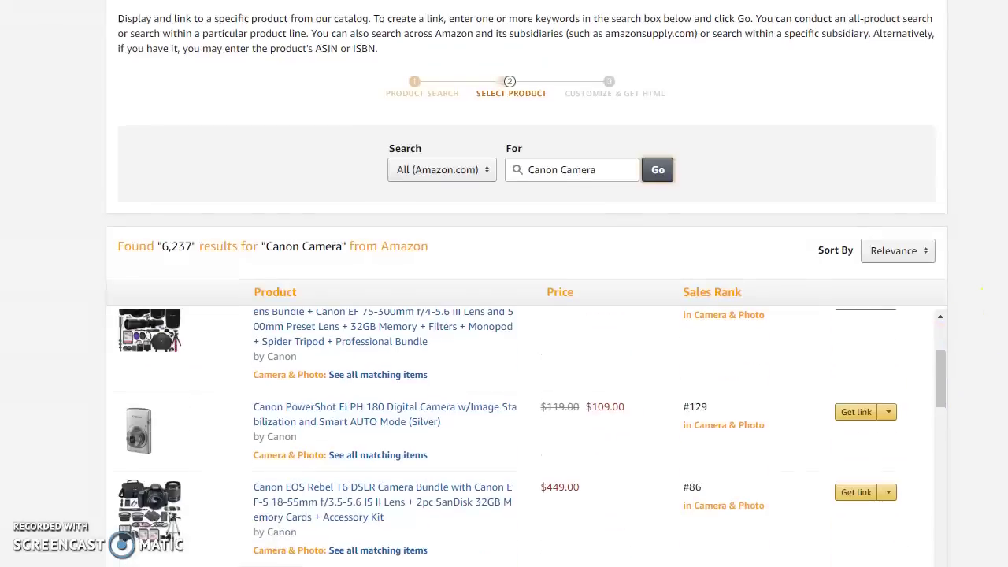
{"action": "scroll", "coordinate": [972, 342], "scroll_direction": "down", "scroll_amount": 2}
{"action": "scroll", "coordinate": [983, 319], "scroll_direction": "down", "scroll_amount": 1}
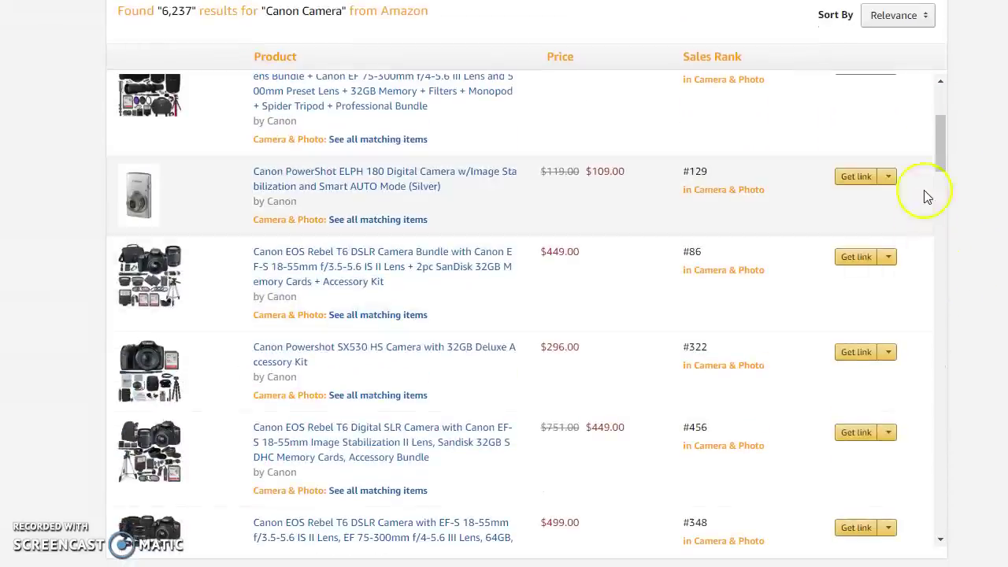
{"action": "left_click_drag", "start_coordinate": [936, 157], "coordinate": [944, 221]}
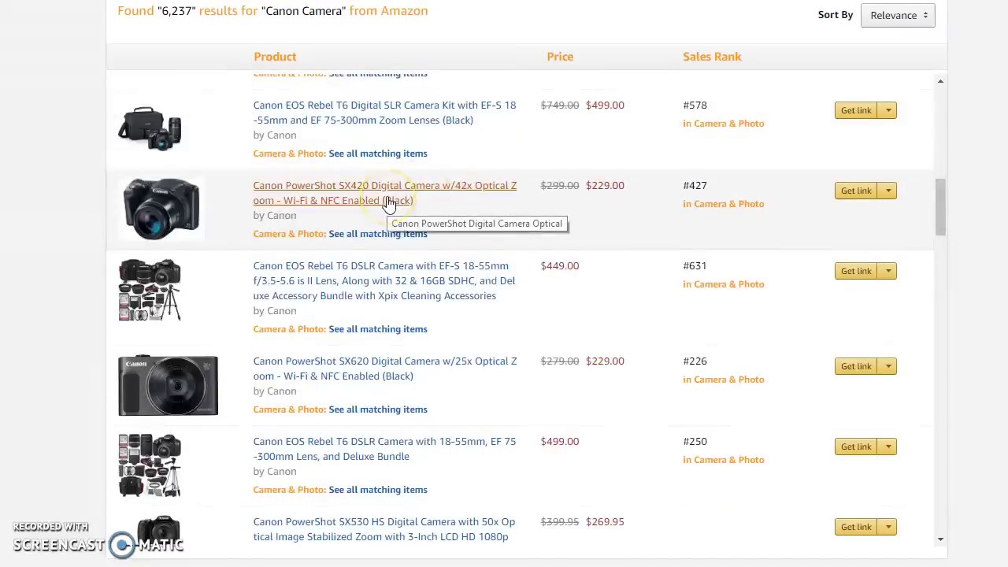
- Look through more Canon Camera results and view the Amazon product page of the Canon PowerShot SX420 with 42x Optical Zoom
{"action": "scroll", "coordinate": [466, 225], "scroll_direction": "down", "scroll_amount": 2}
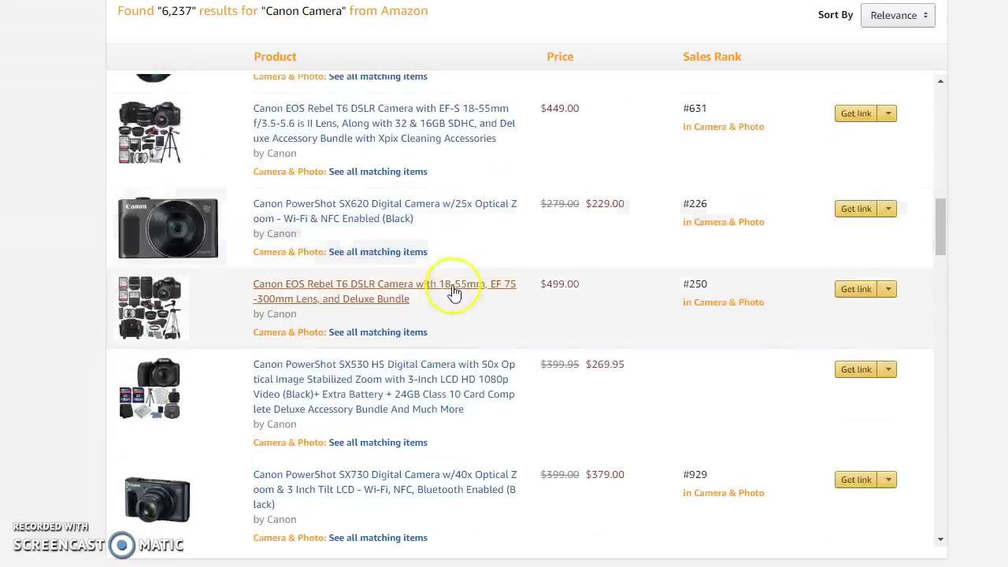
{"action": "scroll", "coordinate": [453, 306], "scroll_direction": "down", "scroll_amount": 2}
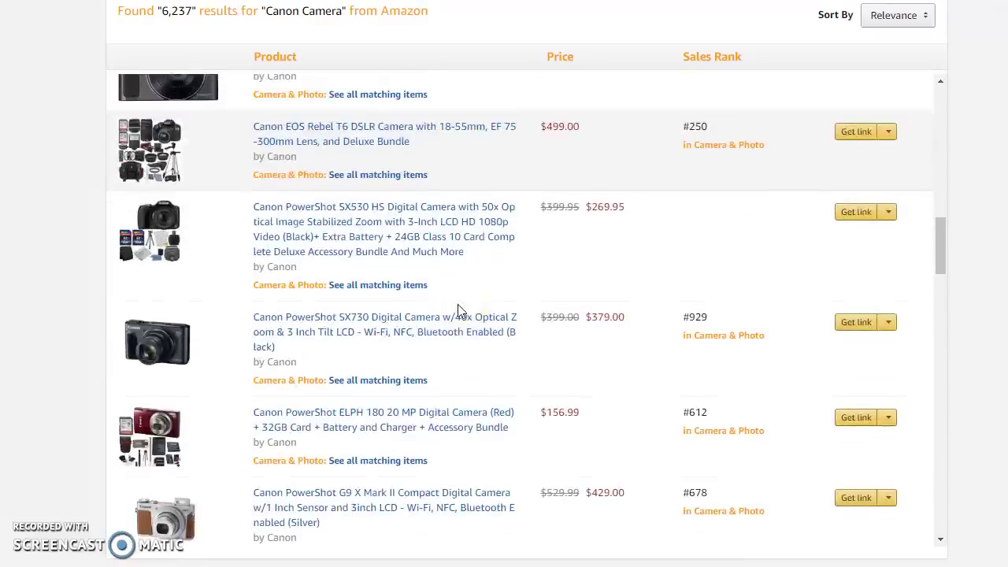
{"action": "scroll", "coordinate": [460, 312], "scroll_direction": "down", "scroll_amount": 3}
{"action": "left_click", "coordinate": [462, 311]}
{"action": "scroll", "coordinate": [457, 313], "scroll_direction": "up", "scroll_amount": 3}
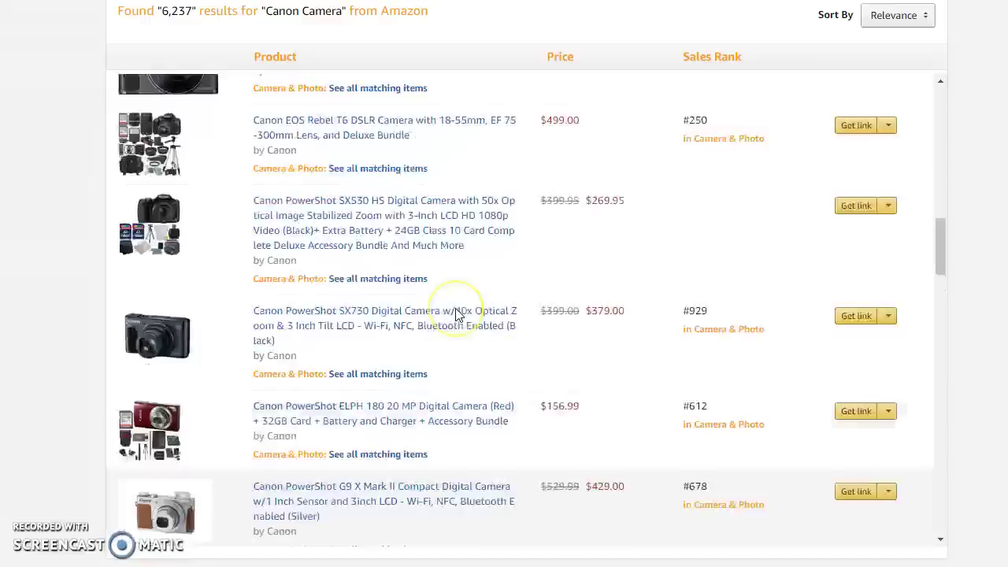
{"action": "scroll", "coordinate": [457, 313], "scroll_direction": "up", "scroll_amount": 5}
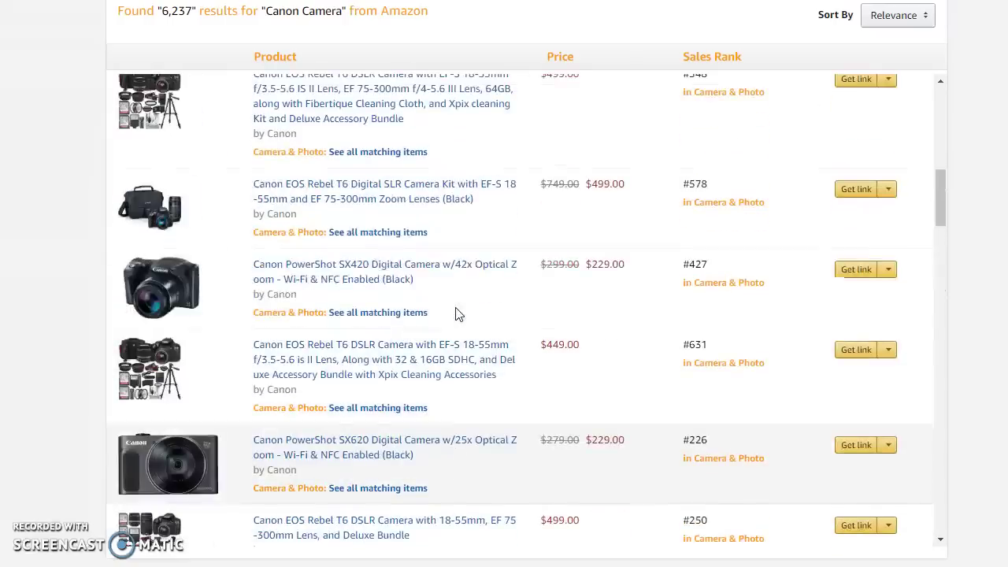
{"action": "left_click", "coordinate": [251, 269]}
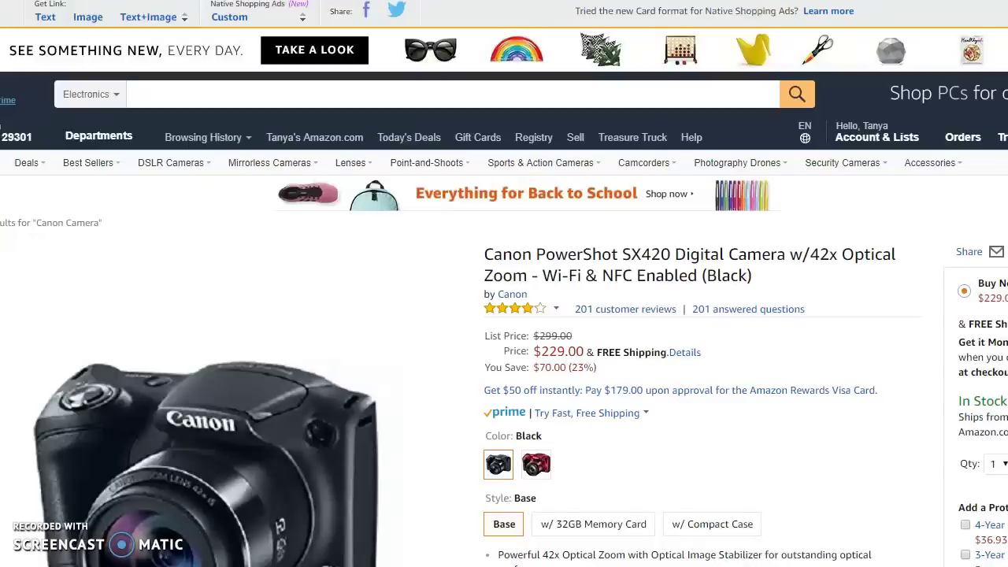
{"action": "key", "text": "ctrl+w"}
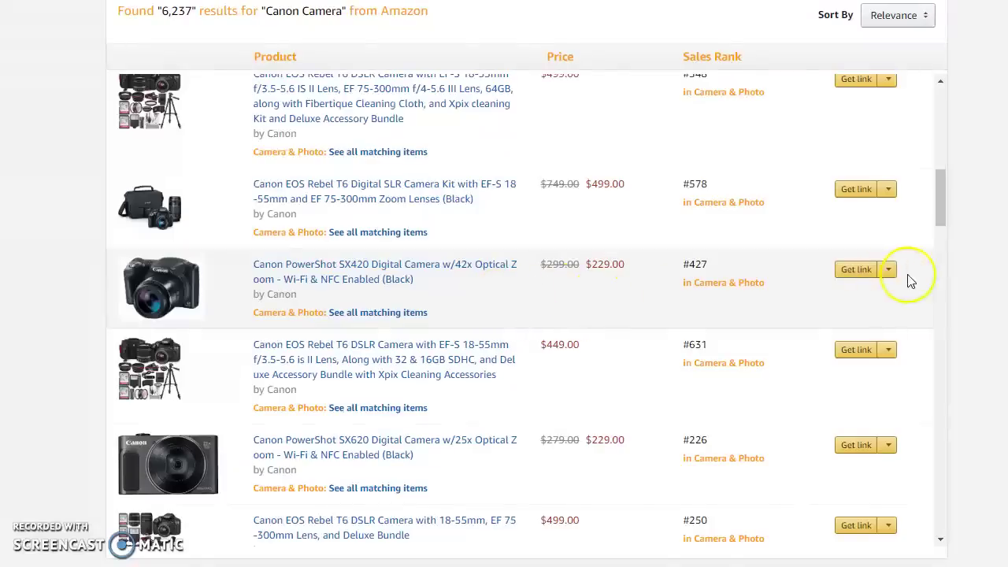
- Get the product link for the Canon PowerShot SX420 and review its customization options, live preview and HTML code
{"action": "left_click", "coordinate": [849, 272]}
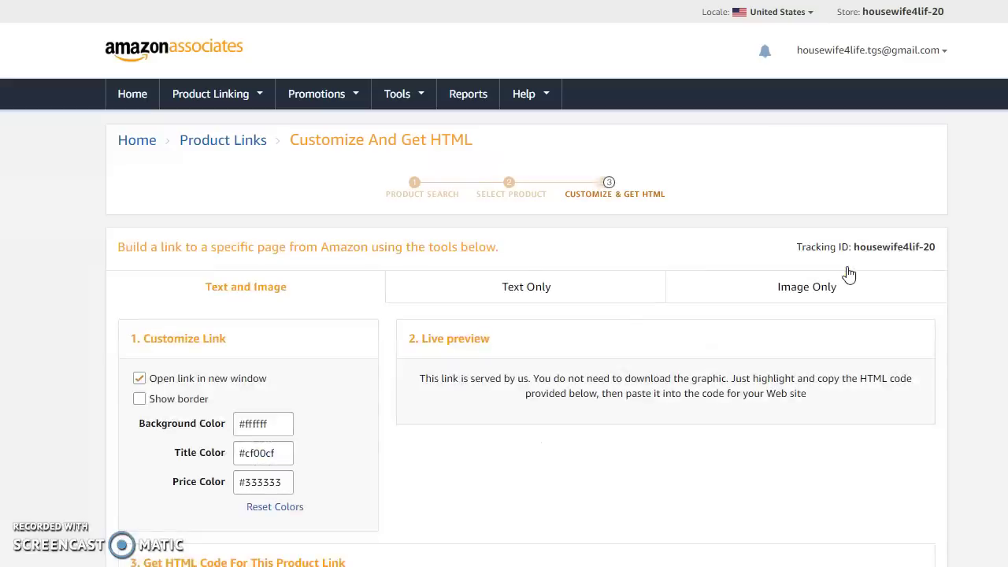
{"action": "scroll", "coordinate": [827, 326], "scroll_direction": "down", "scroll_amount": 1}
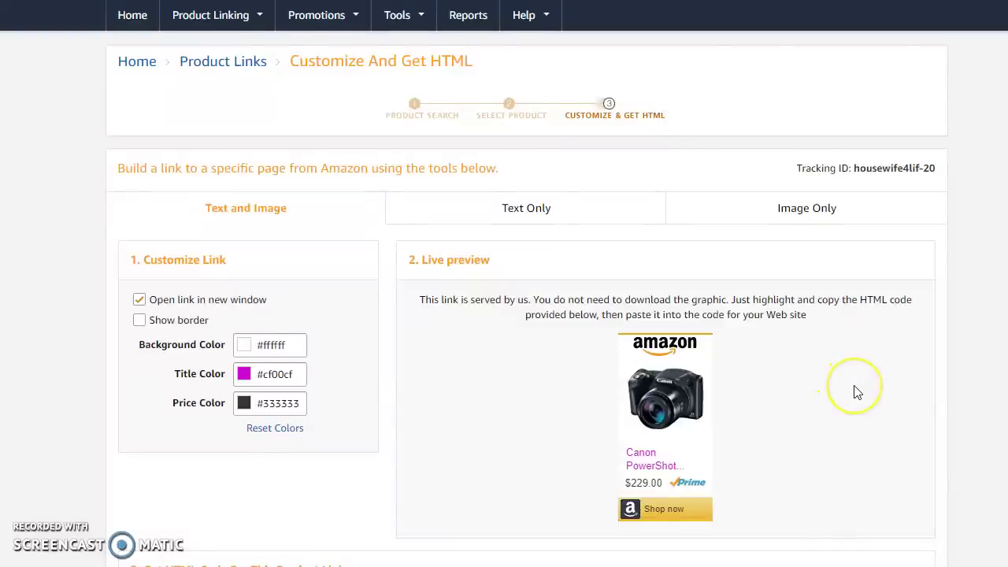
{"action": "scroll", "coordinate": [857, 390], "scroll_direction": "up", "scroll_amount": 1}
{"action": "scroll", "coordinate": [856, 391], "scroll_direction": "down", "scroll_amount": 2}
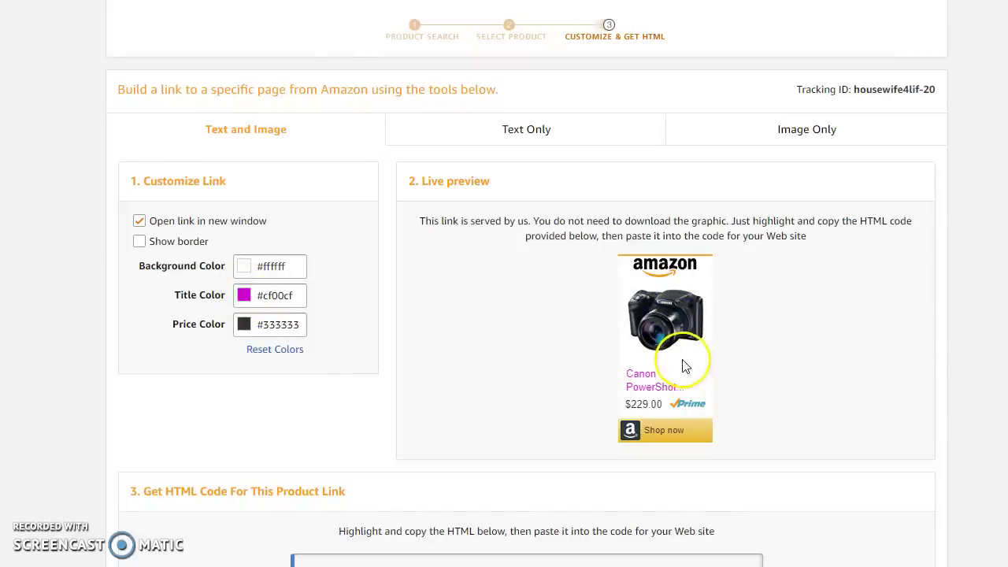
{"action": "scroll", "coordinate": [693, 378], "scroll_direction": "down", "scroll_amount": 1}
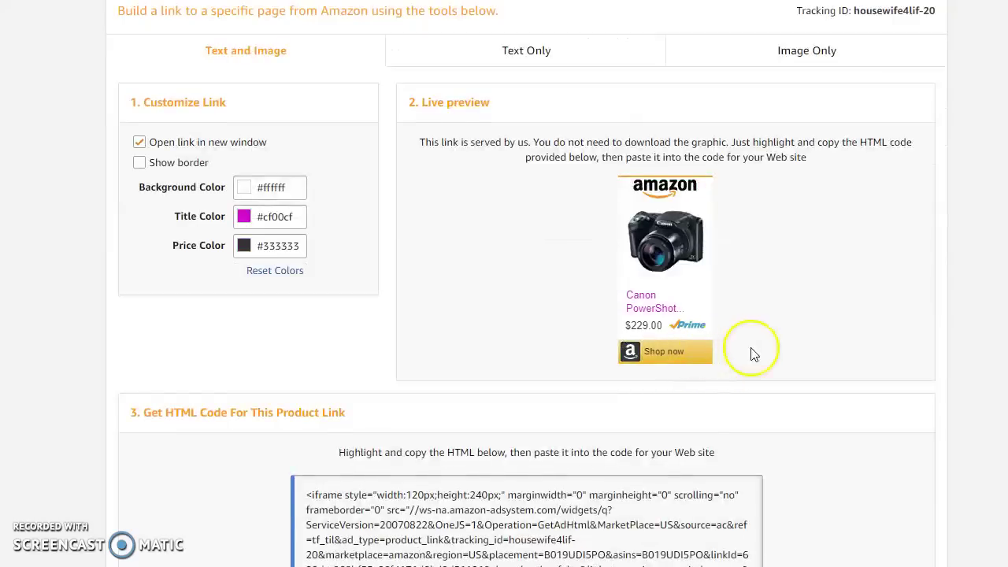
{"action": "scroll", "coordinate": [752, 354], "scroll_direction": "down", "scroll_amount": 1}
{"action": "scroll", "coordinate": [744, 354], "scroll_direction": "down", "scroll_amount": 1}
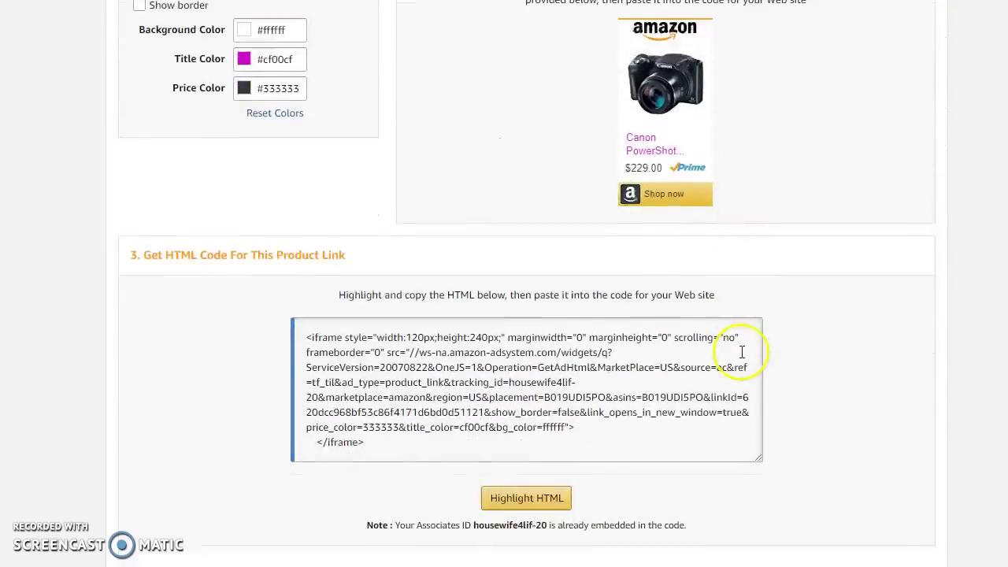
- Compare the Text Only and Image Only versions of the camera link, including their previews and HTML code
{"action": "scroll", "coordinate": [742, 353], "scroll_direction": "up", "scroll_amount": 5}
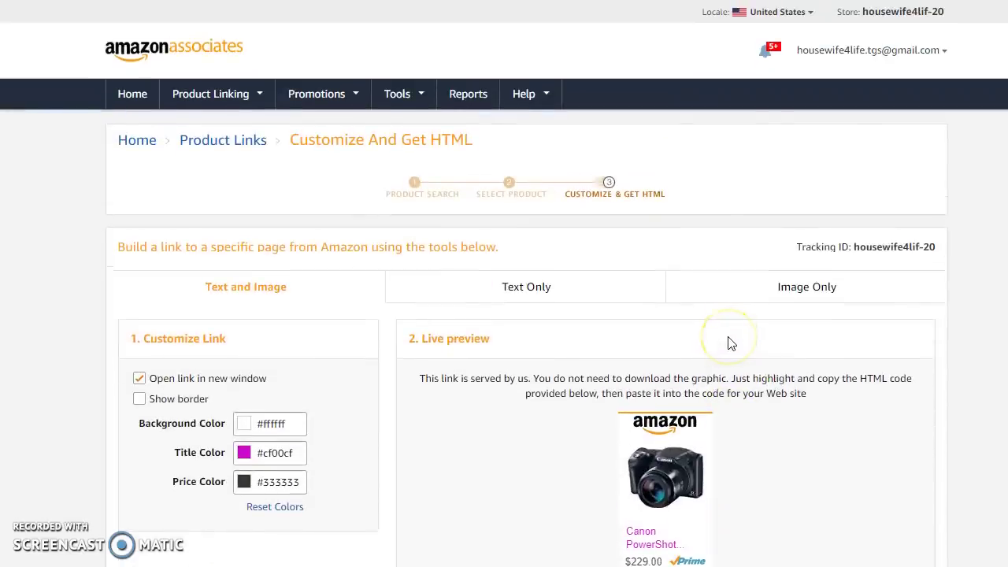
{"action": "scroll", "coordinate": [731, 346], "scroll_direction": "down", "scroll_amount": 1}
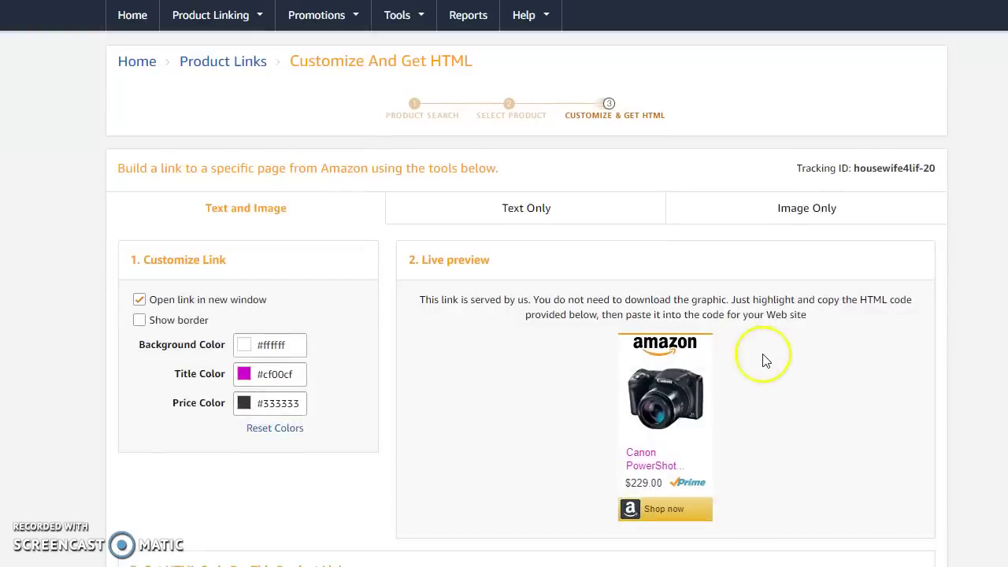
{"action": "scroll", "coordinate": [756, 364], "scroll_direction": "down", "scroll_amount": 1}
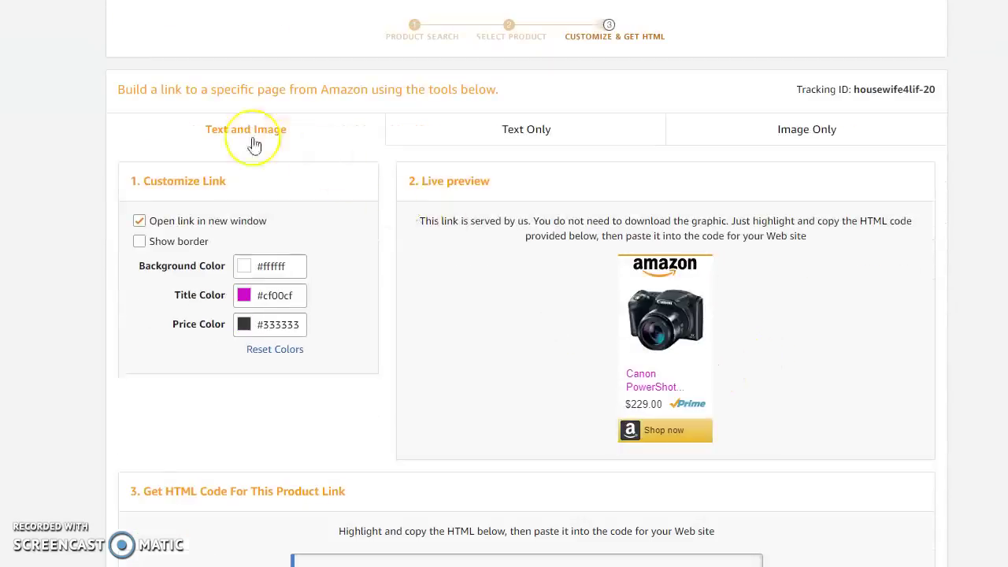
{"action": "left_click", "coordinate": [520, 138]}
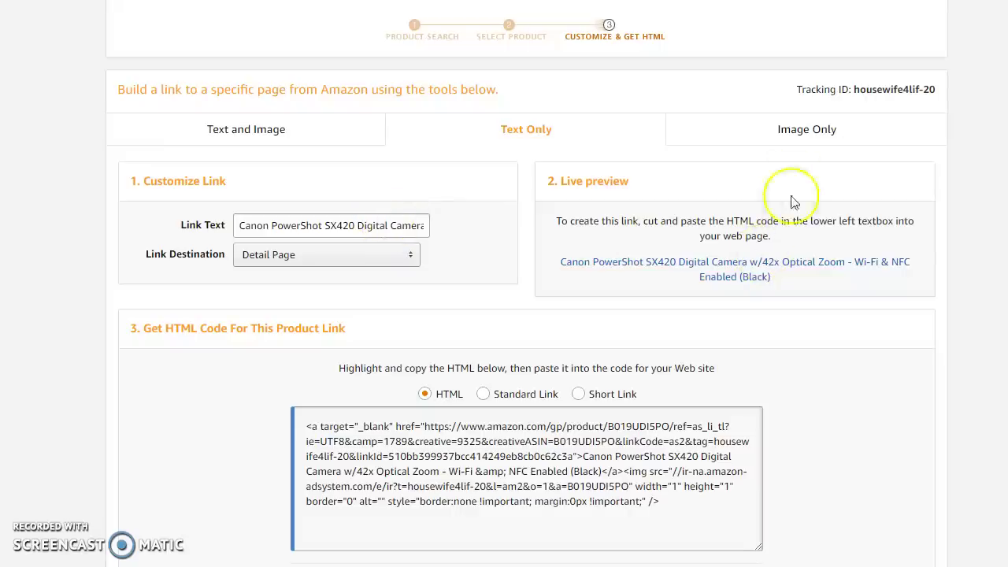
{"action": "left_click", "coordinate": [803, 139]}
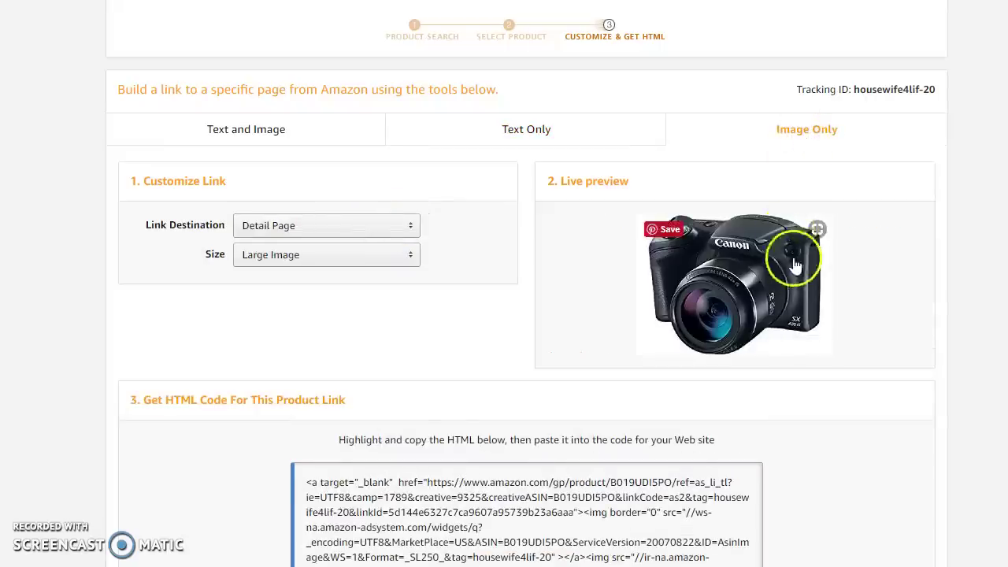
{"action": "scroll", "coordinate": [732, 347], "scroll_direction": "down", "scroll_amount": 2}
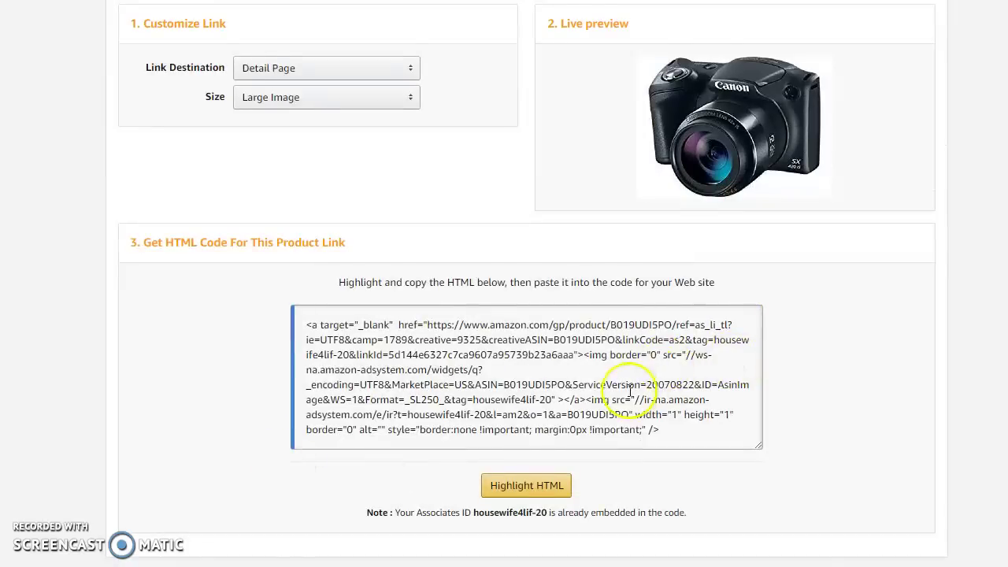
{"action": "scroll", "coordinate": [673, 457], "scroll_direction": "up", "scroll_amount": 1}
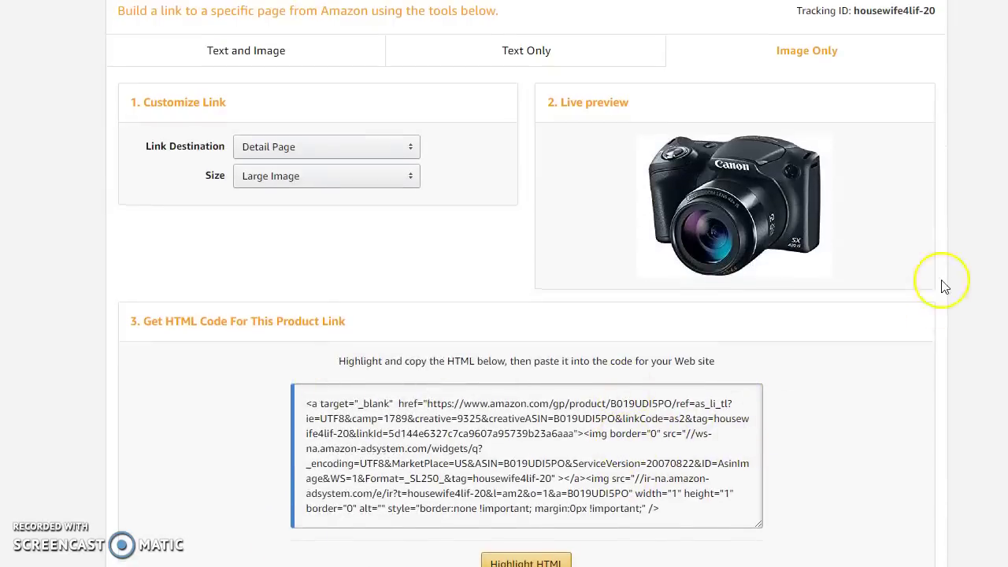
{"action": "scroll", "coordinate": [941, 283], "scroll_direction": "up", "scroll_amount": 1}
- Return the camera link to the Text and Image format and copy its full HTML iframe code
{"action": "left_click", "coordinate": [263, 133]}
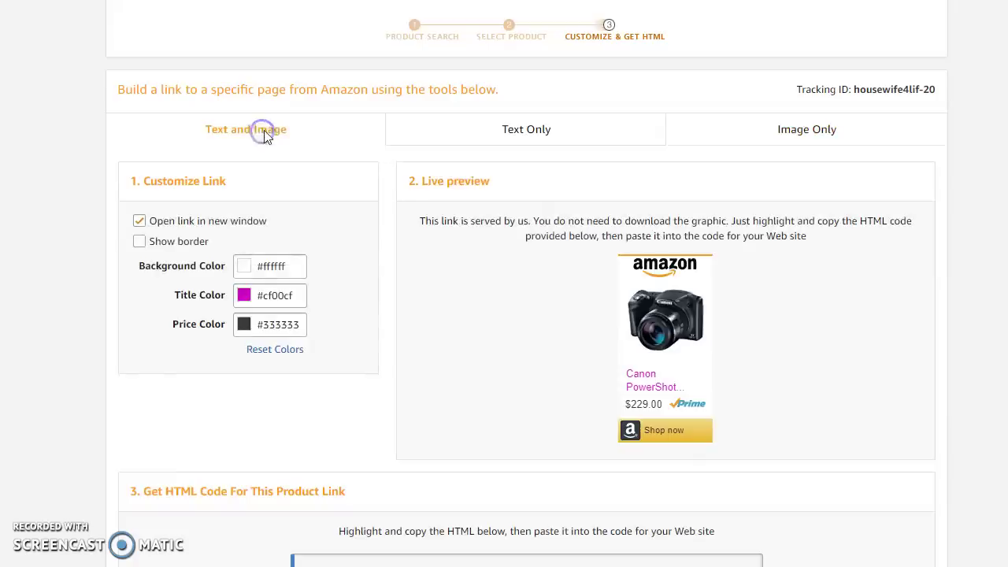
{"action": "scroll", "coordinate": [811, 331], "scroll_direction": "down", "scroll_amount": 2}
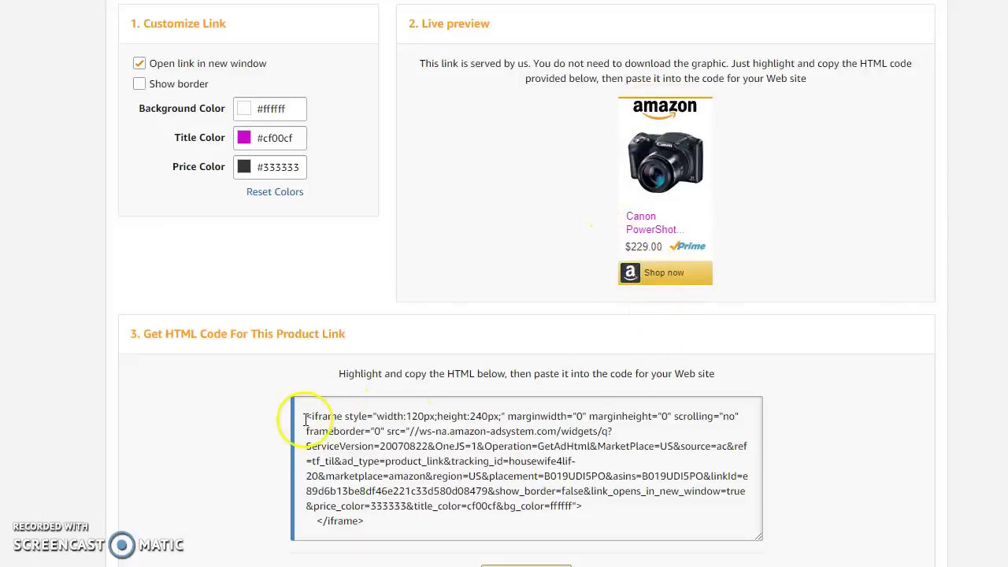
{"action": "scroll", "coordinate": [306, 419], "scroll_direction": "down", "scroll_amount": 1}
{"action": "left_click_drag", "start_coordinate": [307, 337], "coordinate": [734, 439]}
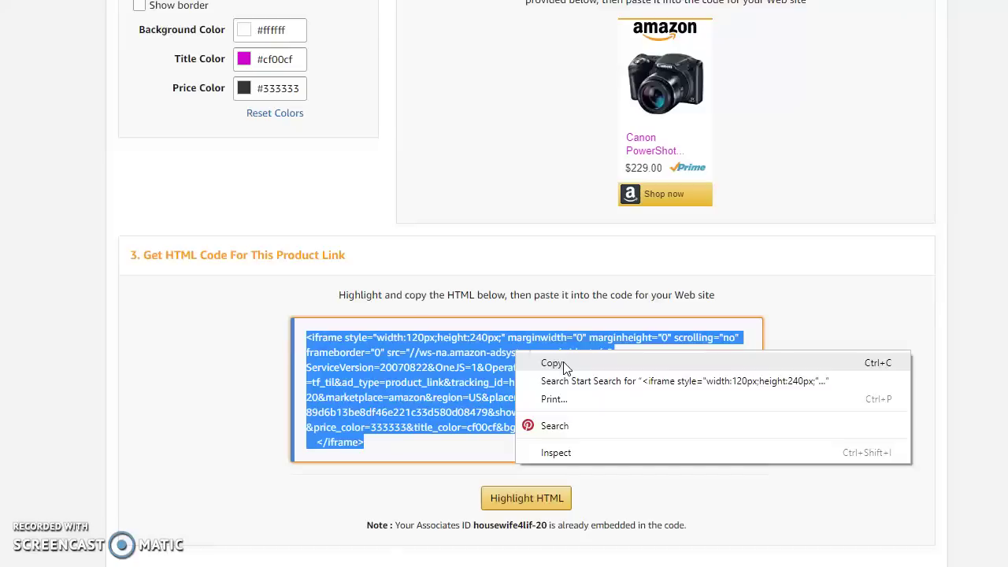
{"action": "left_click", "coordinate": [564, 368]}
- Switch back to the WordPress Customizer and reorder the sidebar widgets so the untitled Custom HTML widget comes last, below the My Amazon widget
{"action": "left_click", "coordinate": [659, 23]}
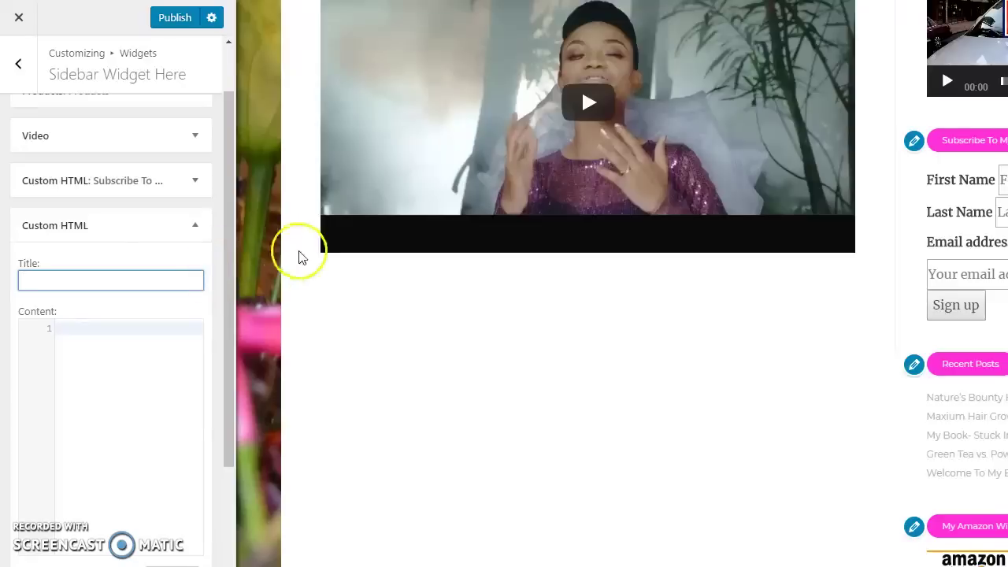
{"action": "scroll", "coordinate": [299, 254], "scroll_direction": "down", "scroll_amount": 3}
{"action": "left_click_drag", "start_coordinate": [230, 280], "coordinate": [230, 426]}
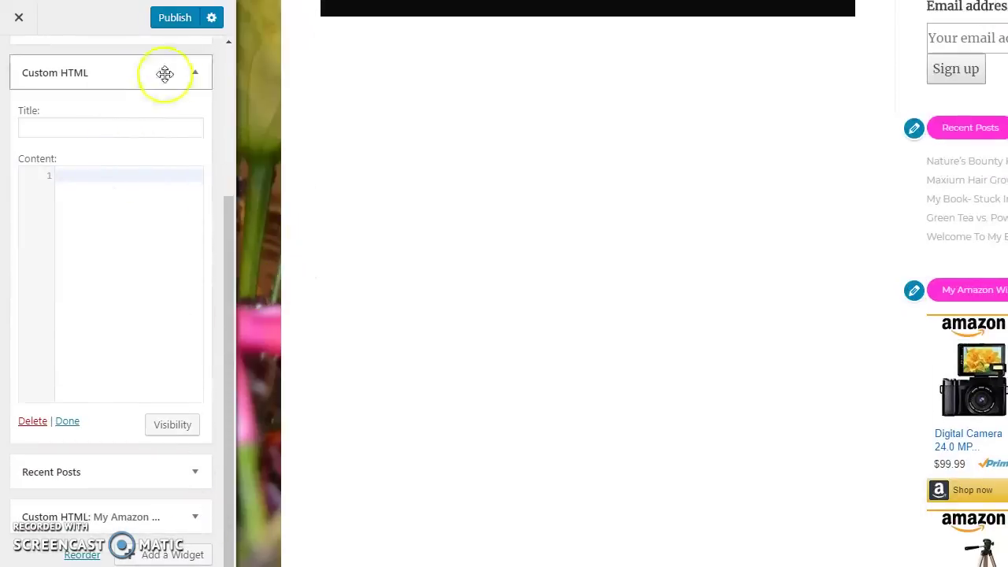
{"action": "left_click", "coordinate": [82, 555]}
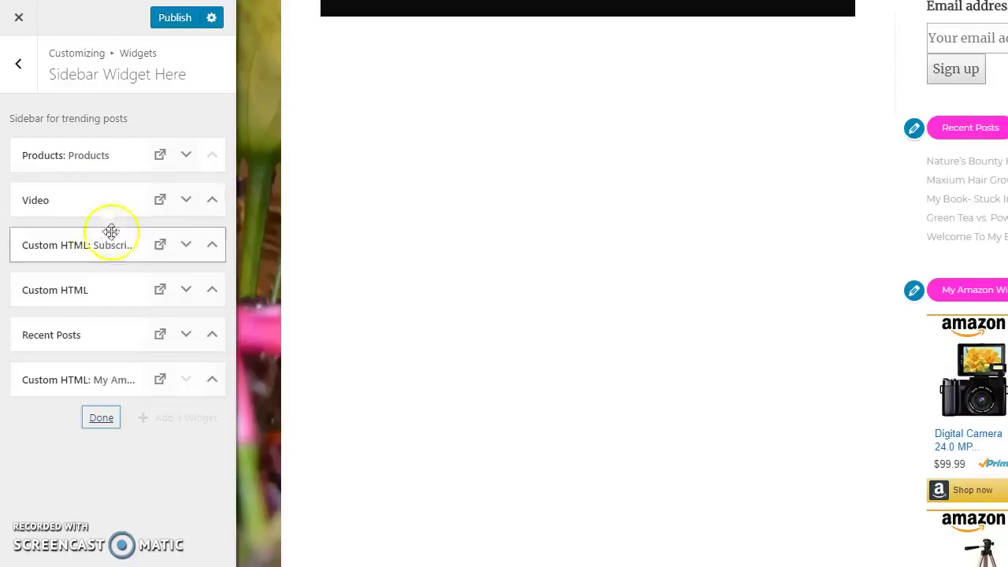
{"action": "left_click", "coordinate": [187, 293]}
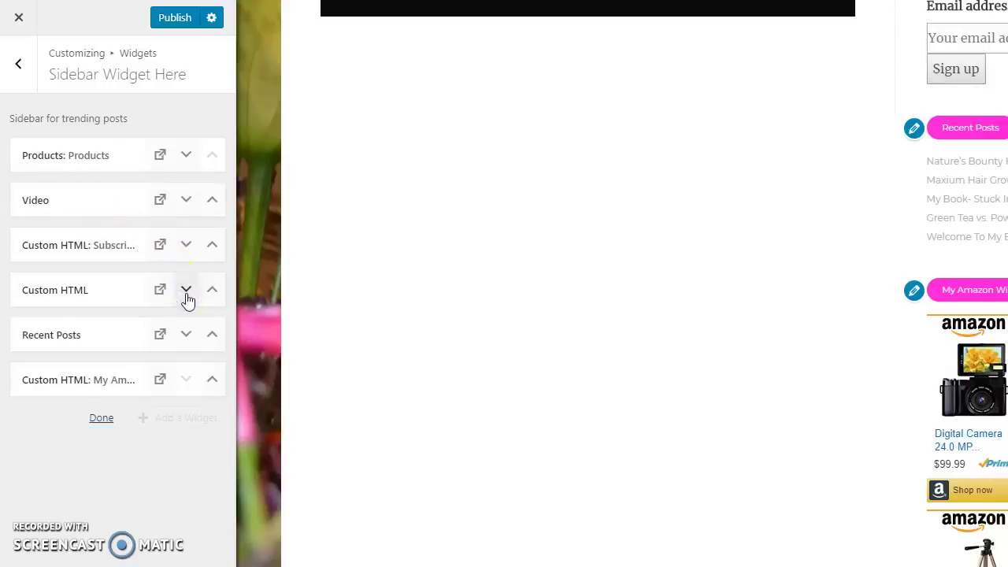
{"action": "left_click", "coordinate": [186, 293]}
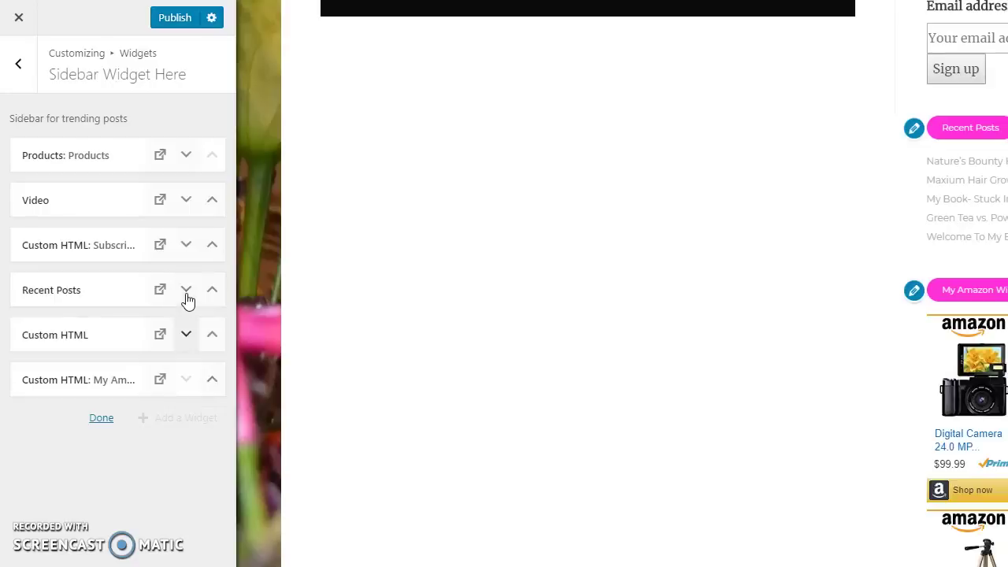
{"action": "left_click", "coordinate": [186, 333]}
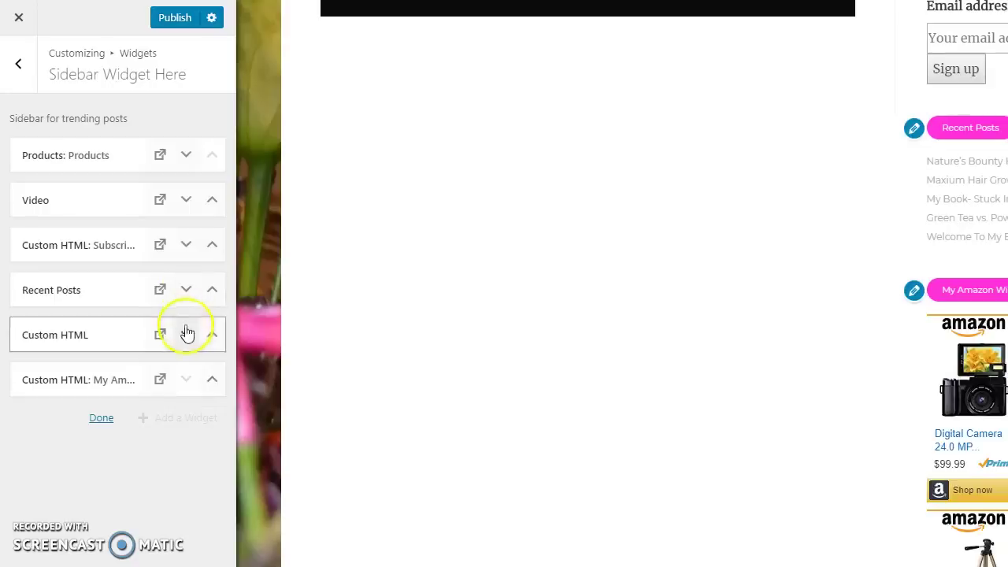
{"action": "left_click", "coordinate": [186, 384]}
{"action": "left_click", "coordinate": [187, 345]}
{"action": "left_click", "coordinate": [186, 338]}
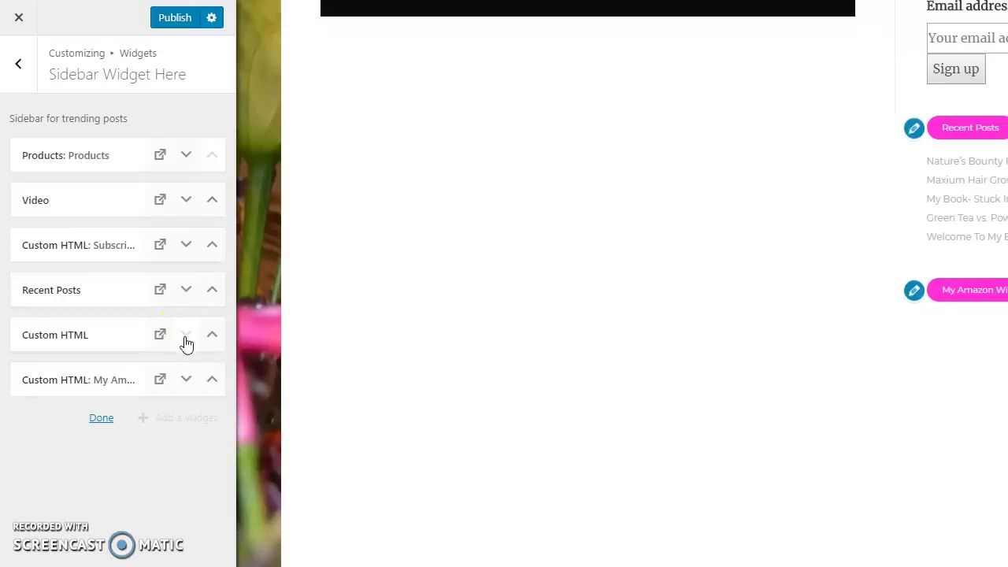
{"action": "left_click", "coordinate": [184, 359]}
{"action": "left_click", "coordinate": [150, 456]}
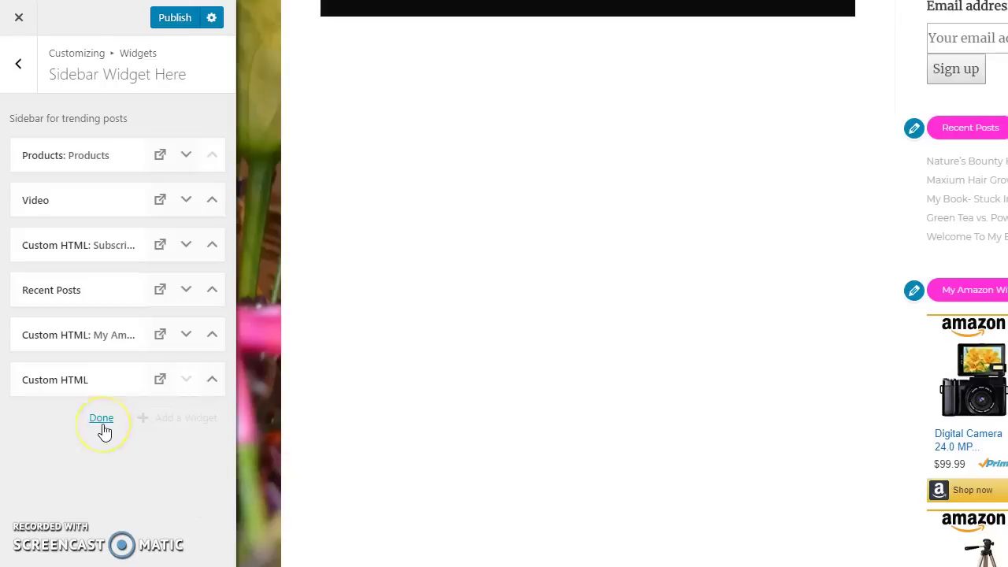
{"action": "left_click", "coordinate": [102, 419]}
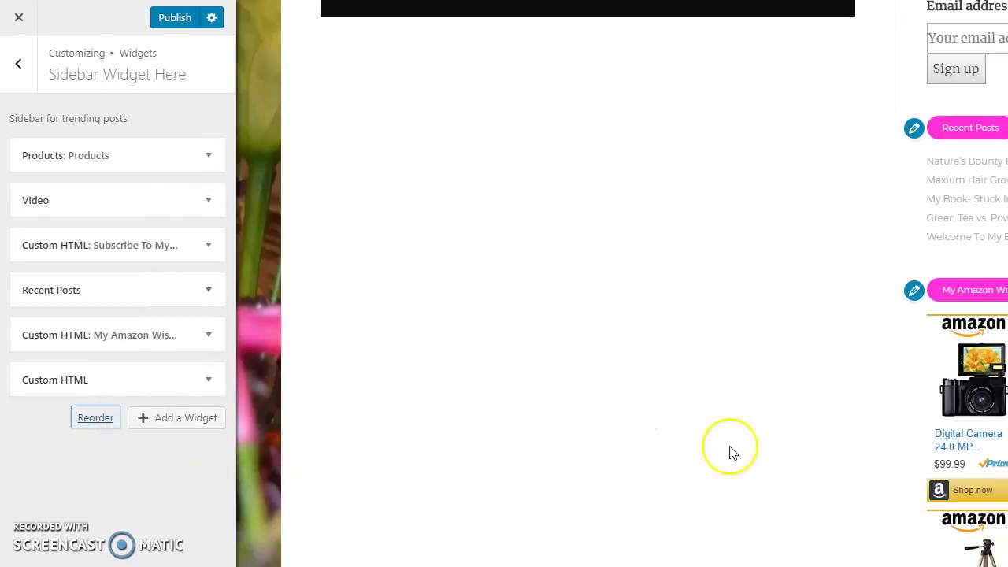
- Expand the untitled Custom HTML widget at the end of the sidebar and paste the copied Amazon iframe code into its content
{"action": "scroll", "coordinate": [729, 453], "scroll_direction": "down", "scroll_amount": 5}
{"action": "scroll", "coordinate": [733, 441], "scroll_direction": "down", "scroll_amount": 2}
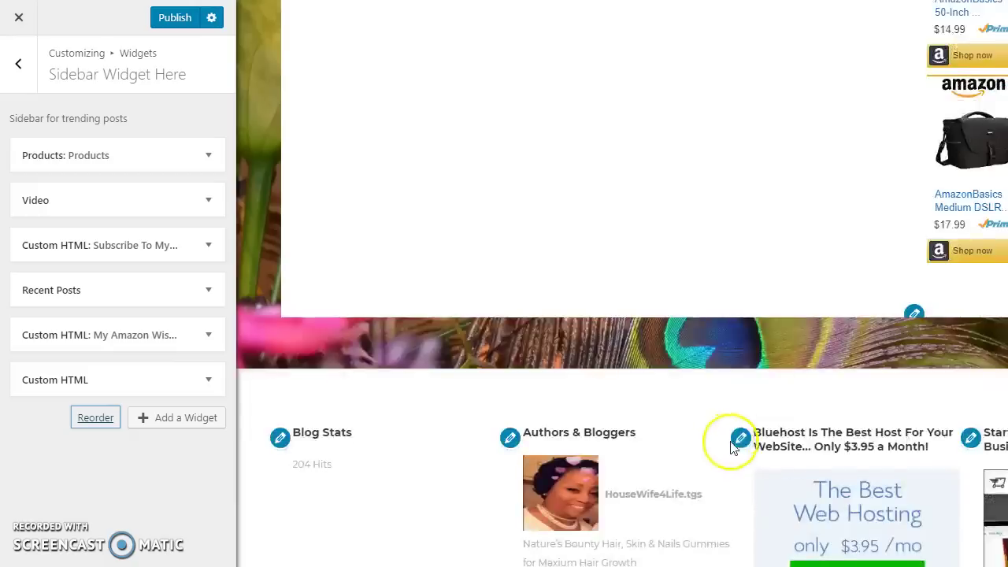
{"action": "scroll", "coordinate": [887, 402], "scroll_direction": "up", "scroll_amount": 1}
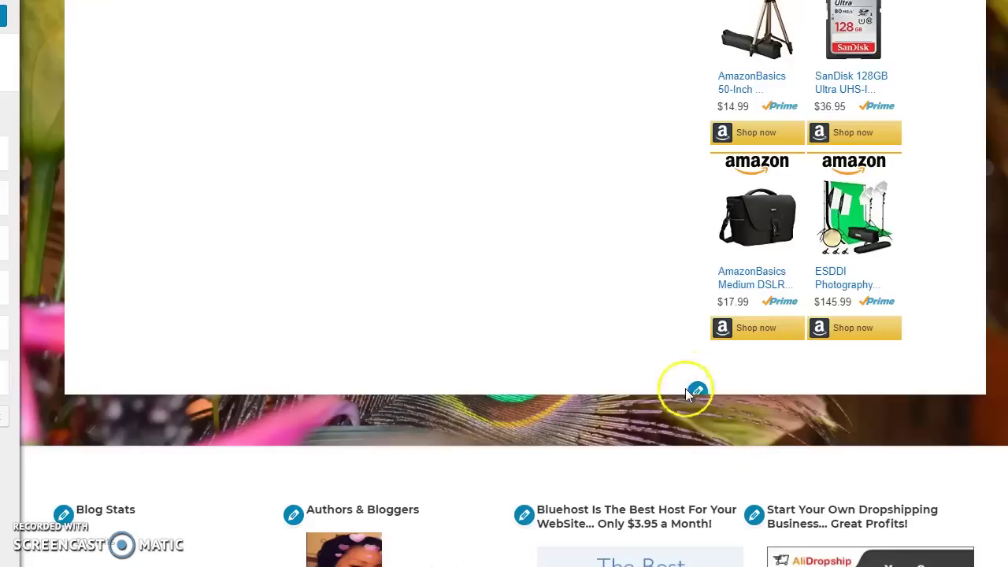
{"action": "scroll", "coordinate": [450, 342], "scroll_direction": "up", "scroll_amount": 6}
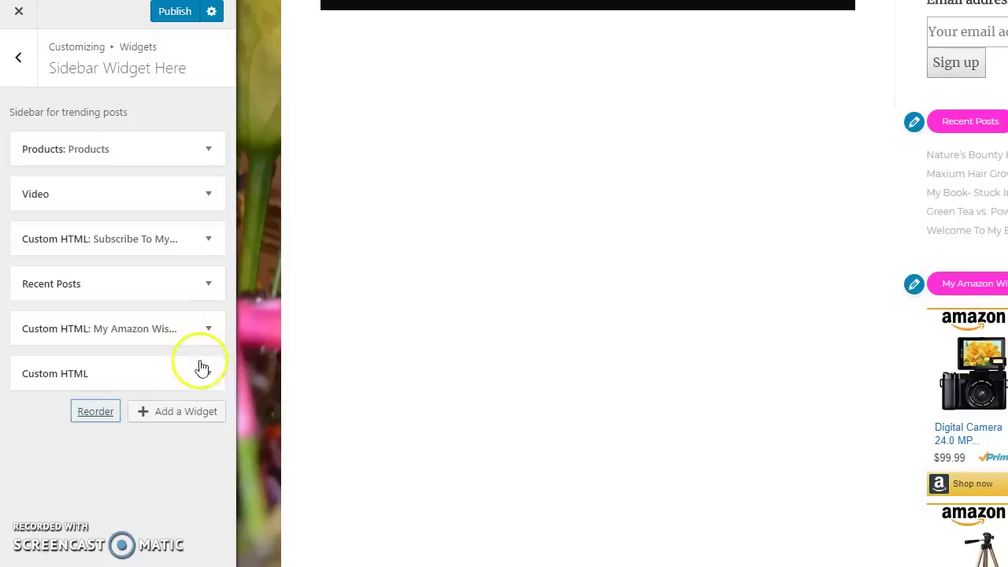
{"action": "left_click", "coordinate": [208, 373]}
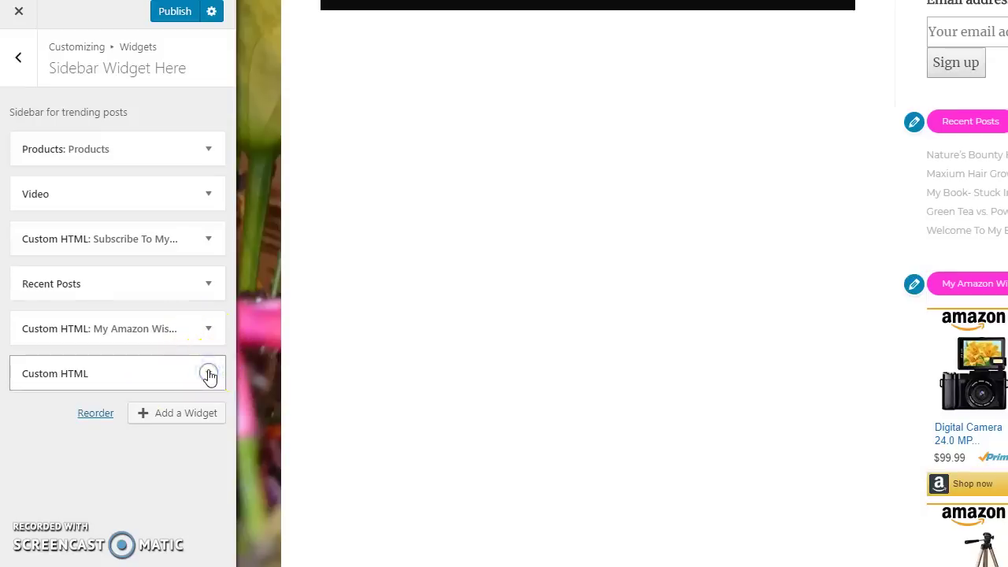
{"action": "left_click_drag", "start_coordinate": [231, 321], "coordinate": [240, 502]}
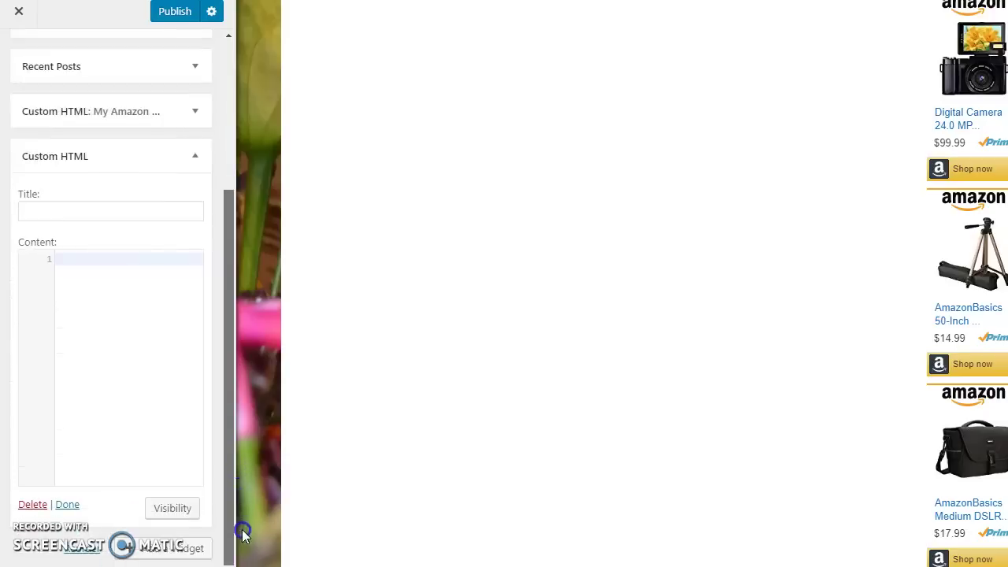
{"action": "left_click", "coordinate": [84, 258]}
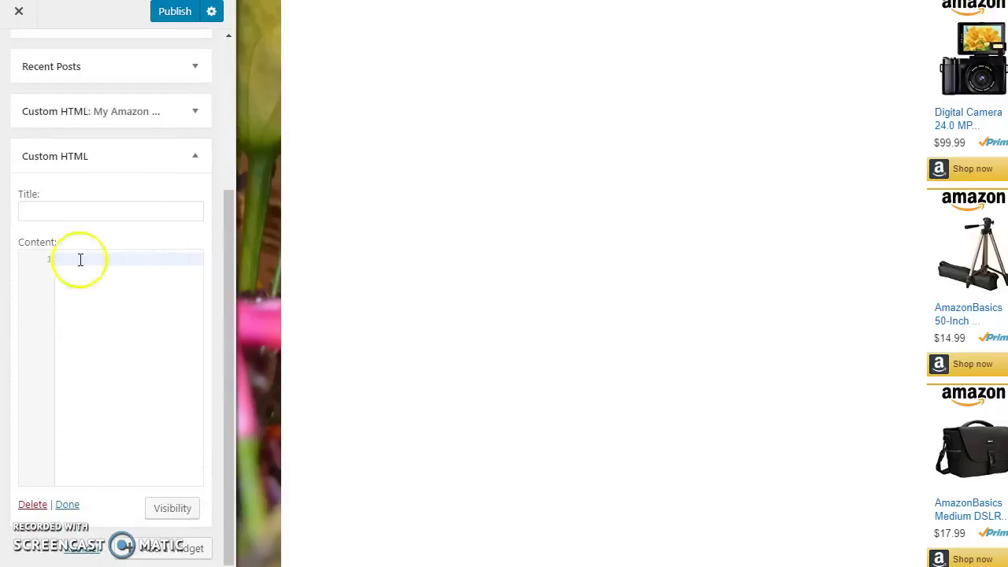
{"action": "right_click", "coordinate": [71, 259]}
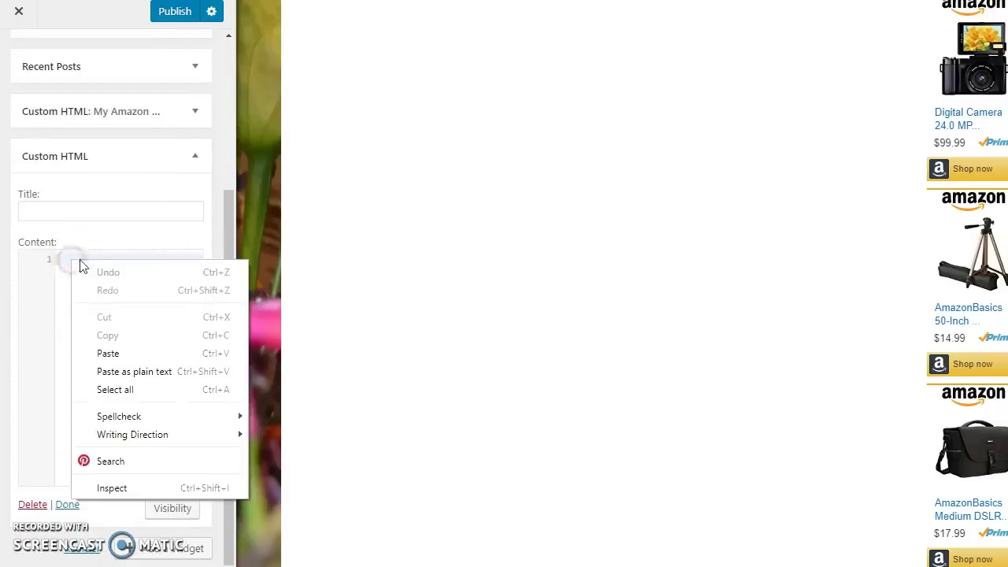
{"action": "left_click", "coordinate": [108, 353]}
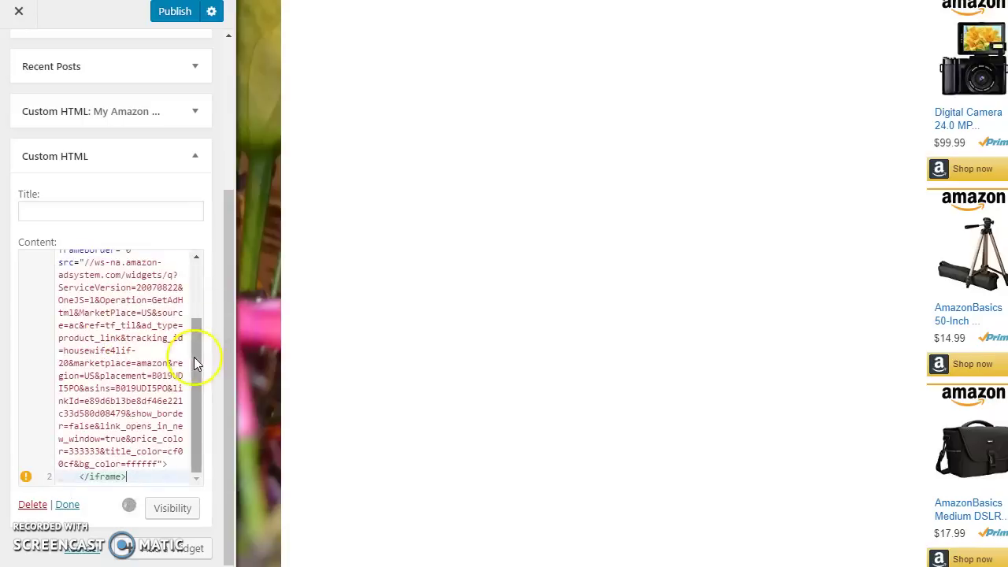
- Review the pasted iframe code from start to end and check the Canon PowerShot ad in the sidebar preview
{"action": "left_click_drag", "start_coordinate": [194, 358], "coordinate": [208, 289]}
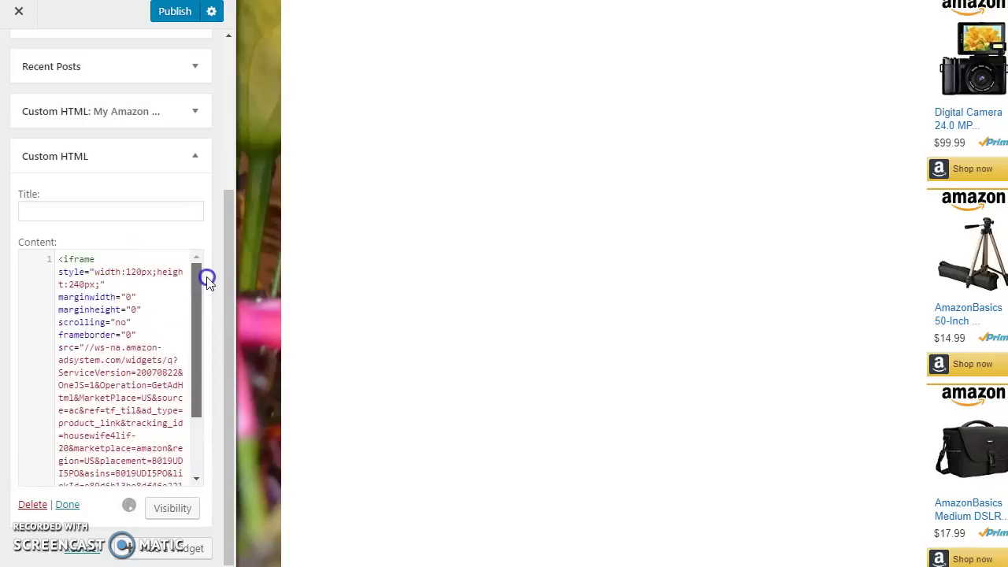
{"action": "left_click_drag", "start_coordinate": [200, 346], "coordinate": [193, 423]}
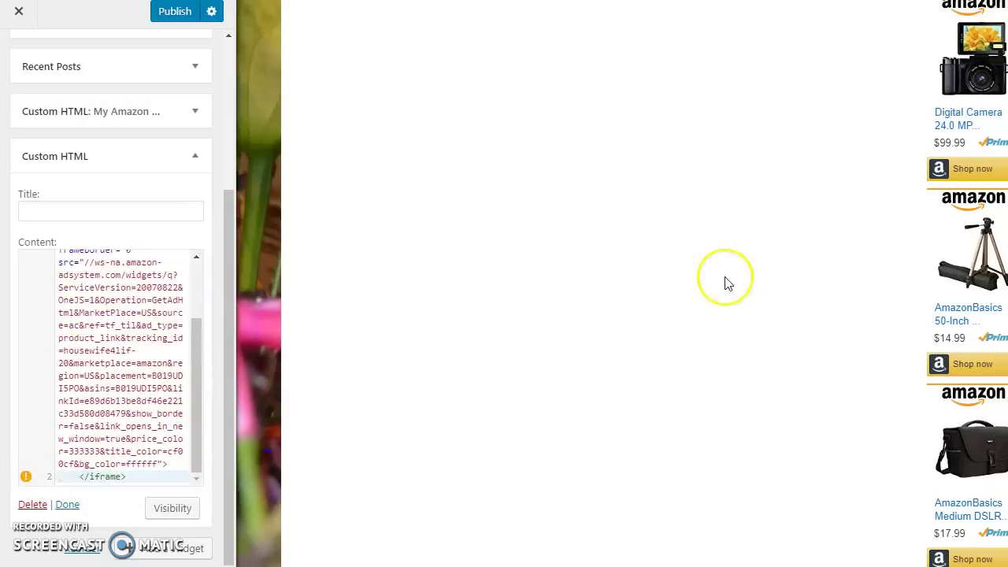
{"action": "scroll", "coordinate": [720, 299], "scroll_direction": "down", "scroll_amount": 5}
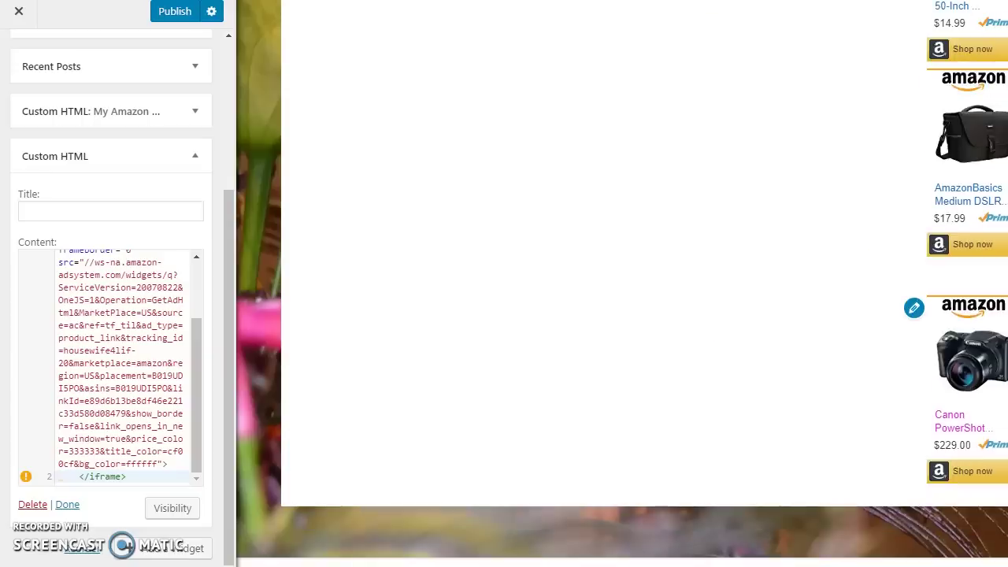